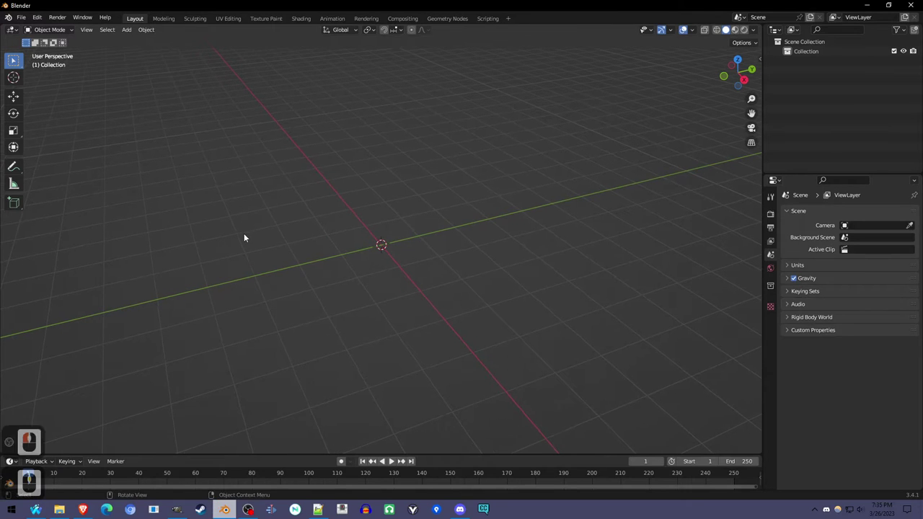
Enable the Add Curve: Extra Objects add-on in the preferences
click(38, 17)
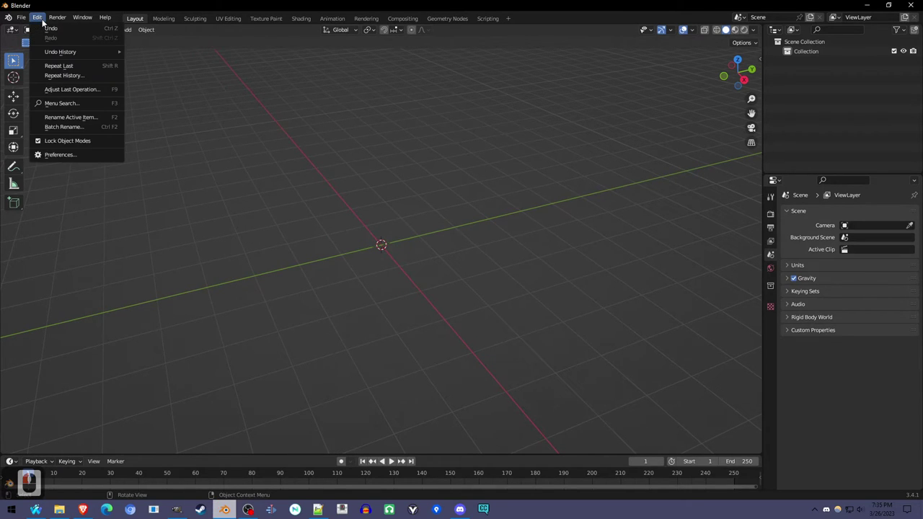
click(61, 154)
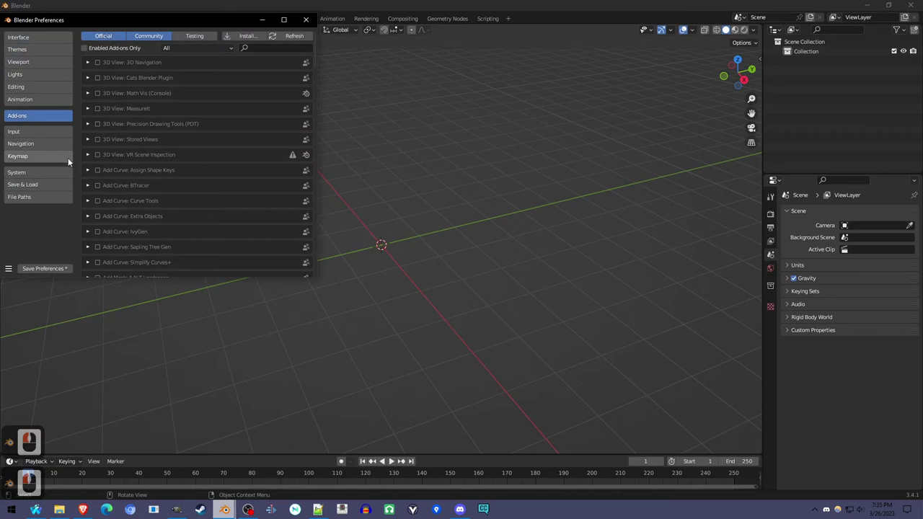
click(24, 117)
text(curve)
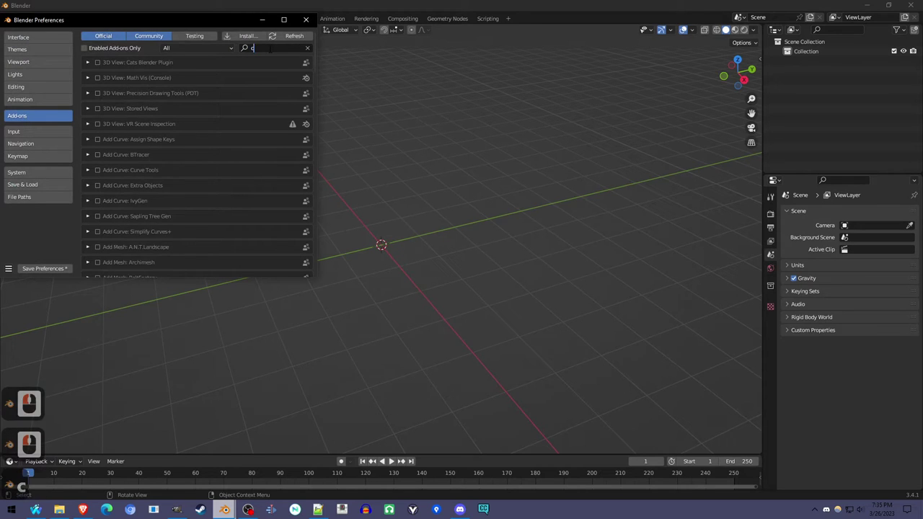
click(241, 189)
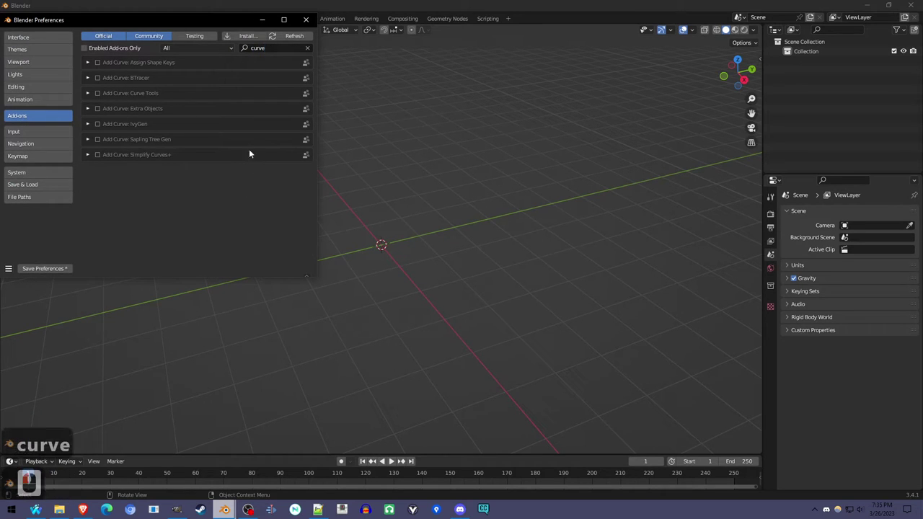
click(96, 108)
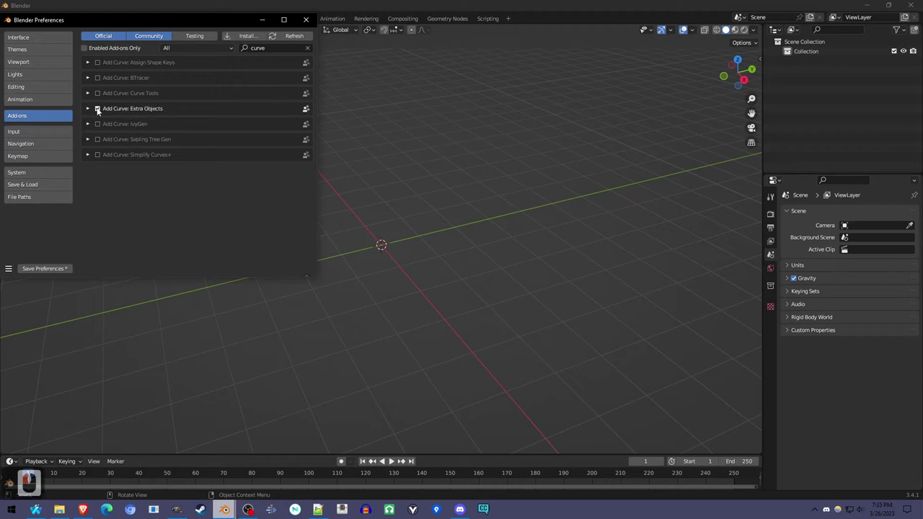
click(306, 19)
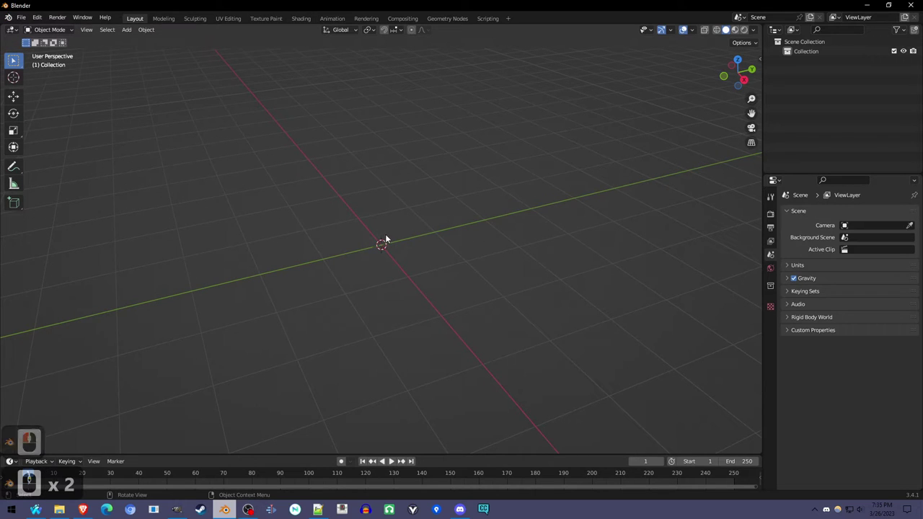
Add an Archemedean curve spiral at the world origin
click(126, 29)
mouse_move(144, 51)
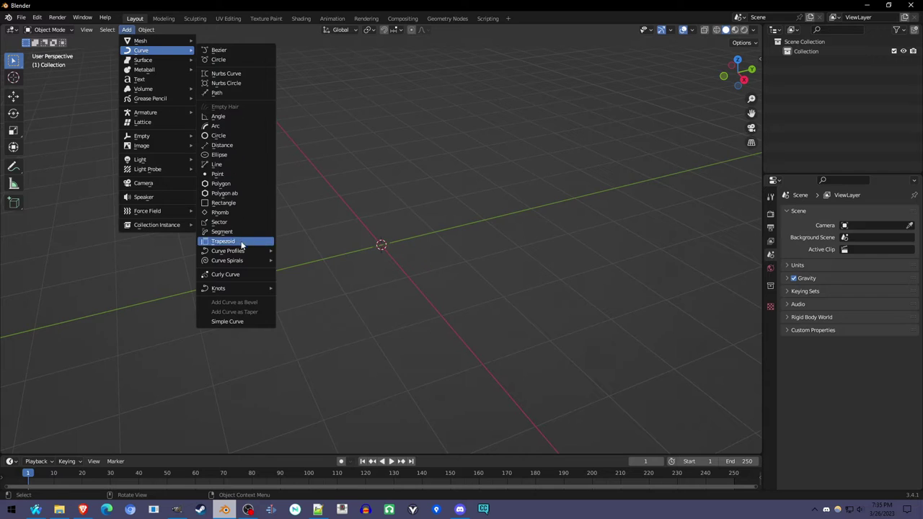
mouse_move(241, 261)
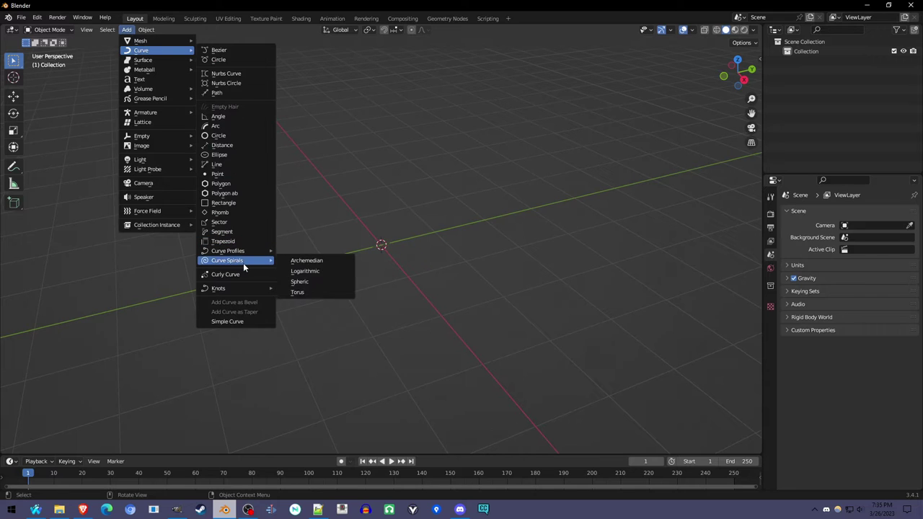
click(298, 262)
scroll(339, 279, up, 3)
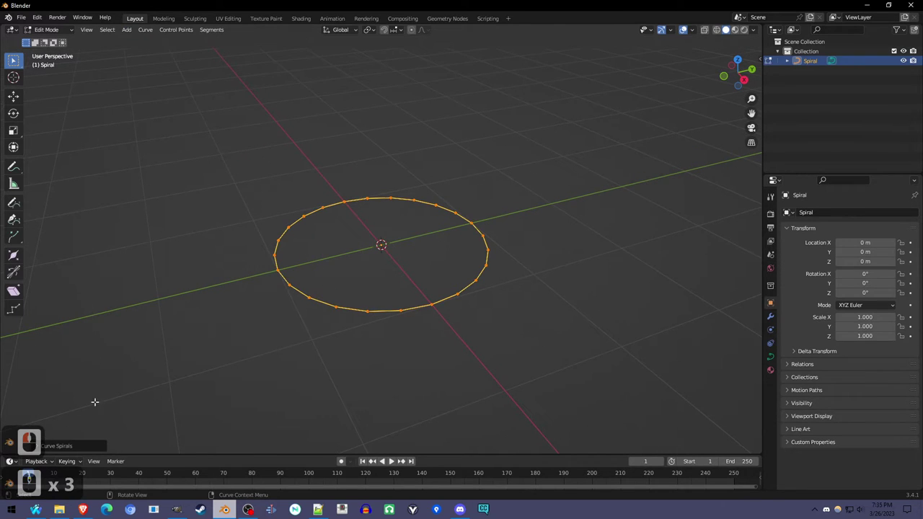
Set the spiral's height to 1.11 and its number of turns to 3
click(53, 446)
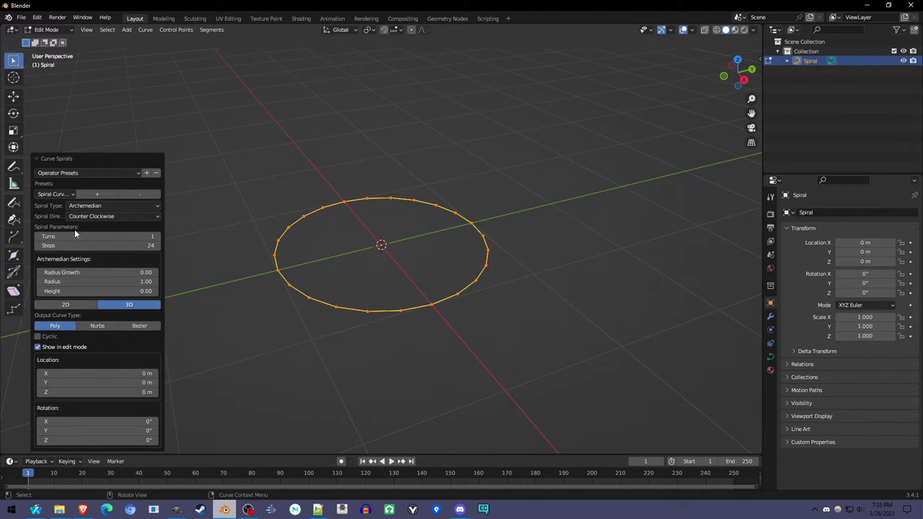
click(155, 237)
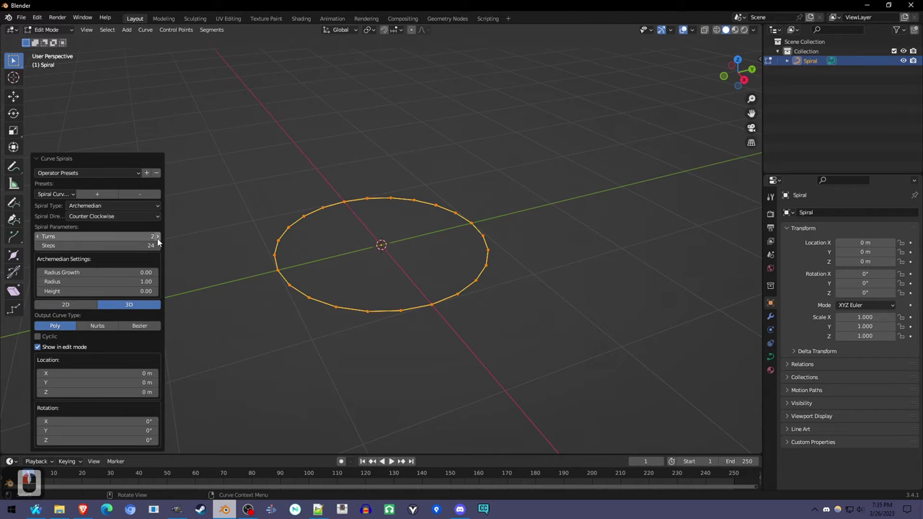
drag(123, 239, 101, 239)
mouse_move(381, 266)
middle_down()
mouse_move(383, 351)
mouse_move(366, 291)
mouse_move(373, 272)
middle_up()
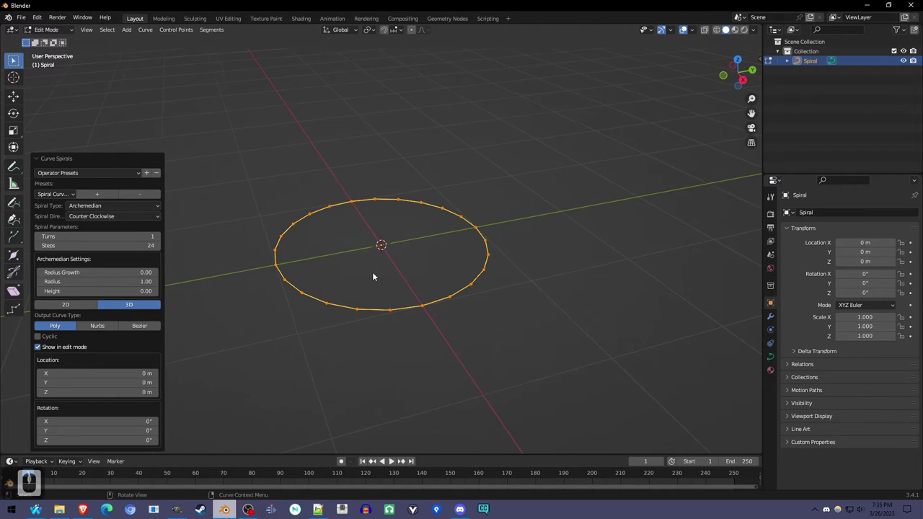
drag(85, 291, 108, 291)
scroll(390, 259, down, 4)
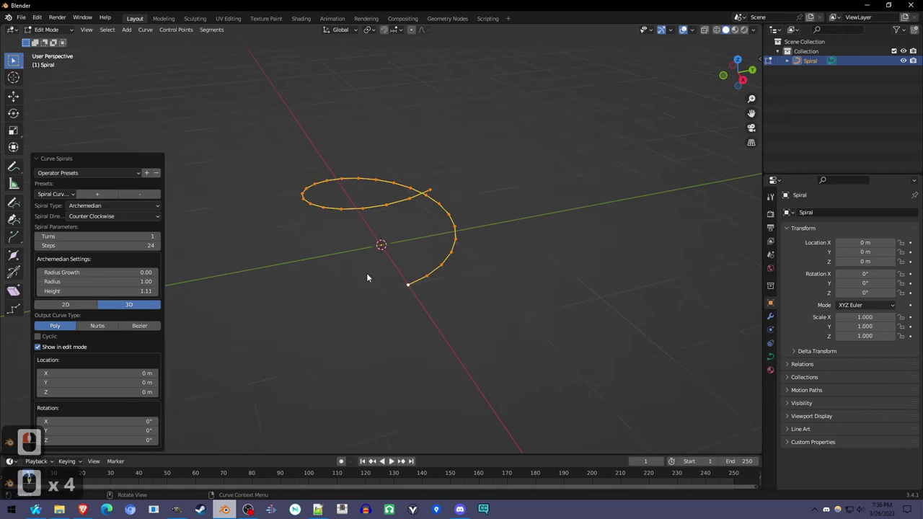
click(156, 236)
click(157, 237)
scroll(389, 262, down, 3)
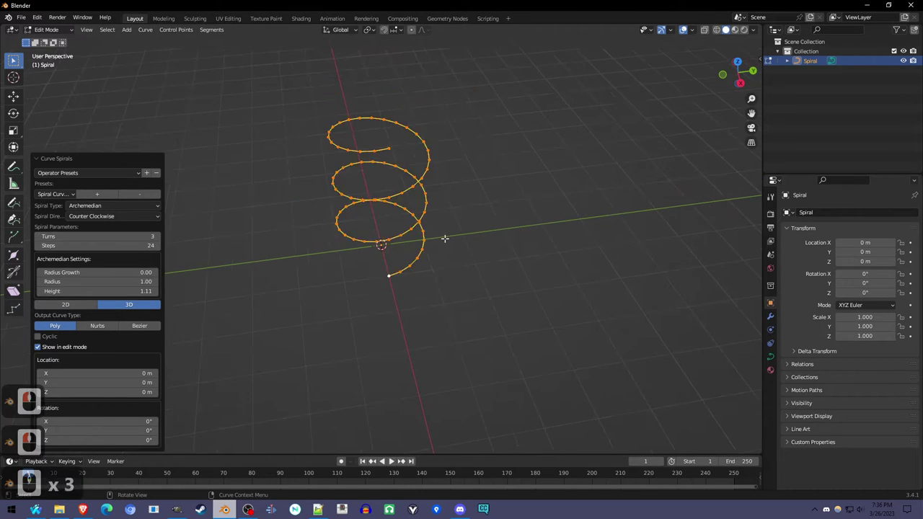
mouse_move(388, 262)
middle_down()
mouse_move(447, 245)
mouse_move(375, 267)
middle_up()
Reduce the spiral to 15 steps and set its output curve type to Nurbs
drag(131, 249, 119, 250)
click(109, 324)
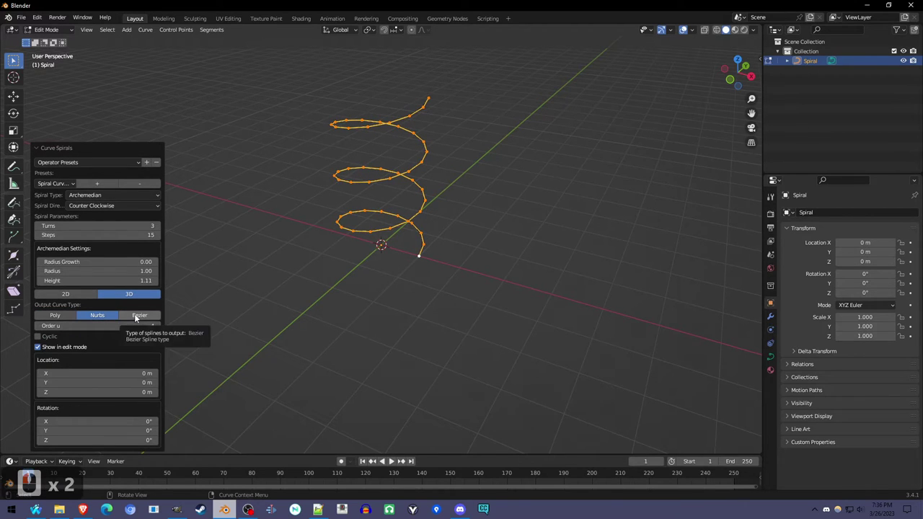
scroll(392, 199, up, 2)
middle_drag(391, 199, 397, 291)
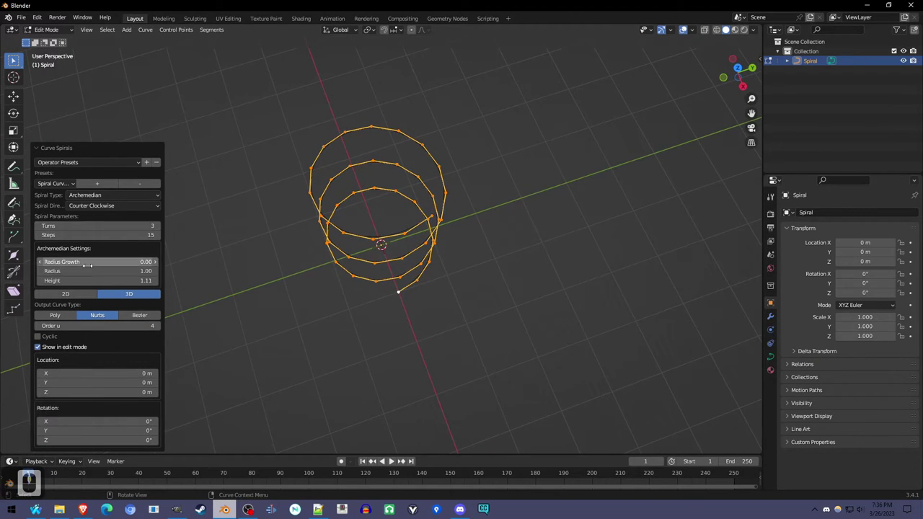
Taper the spiral inward with a radius growth of -0.33 and set its height to 0.84
middle_drag(217, 266, 420, 318)
scroll(421, 317, up, 2)
mouse_move(108, 262)
mouse_down()
mouse_move(126, 262)
mouse_move(98, 261)
mouse_move(113, 267)
mouse_move(106, 270)
mouse_up()
middle_drag(357, 310, 365, 282)
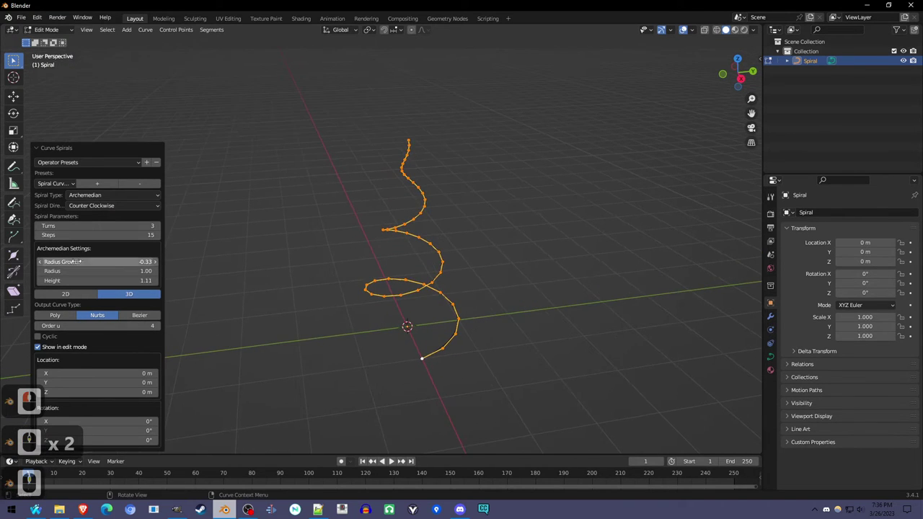
drag(112, 284, 105, 285)
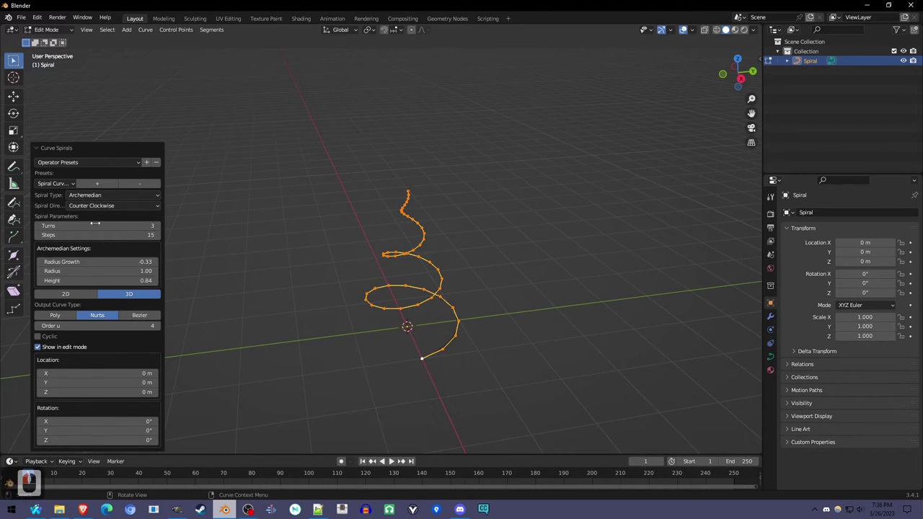
Try moving a control point on the spiral's lowest coil slightly upward, and undo the move
scroll(451, 332, up, 2)
middle_drag(450, 331, 424, 341)
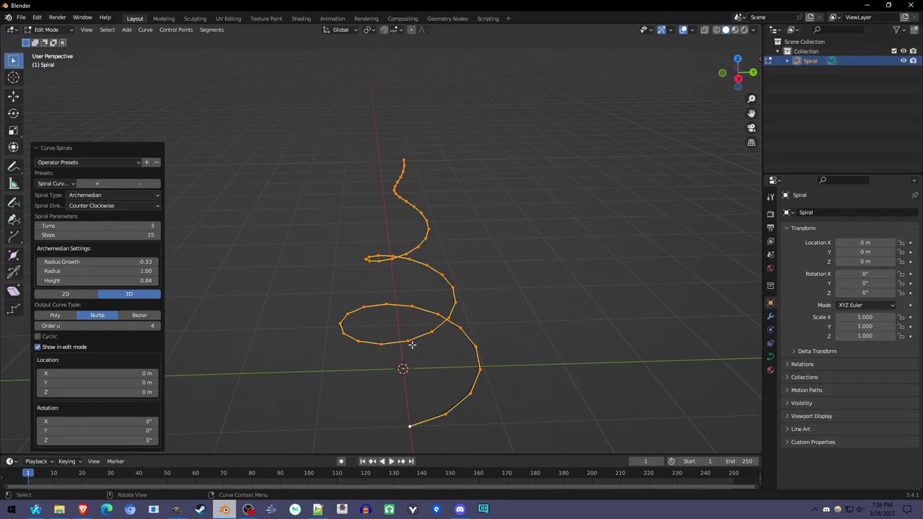
drag(10, 64, 58, 64)
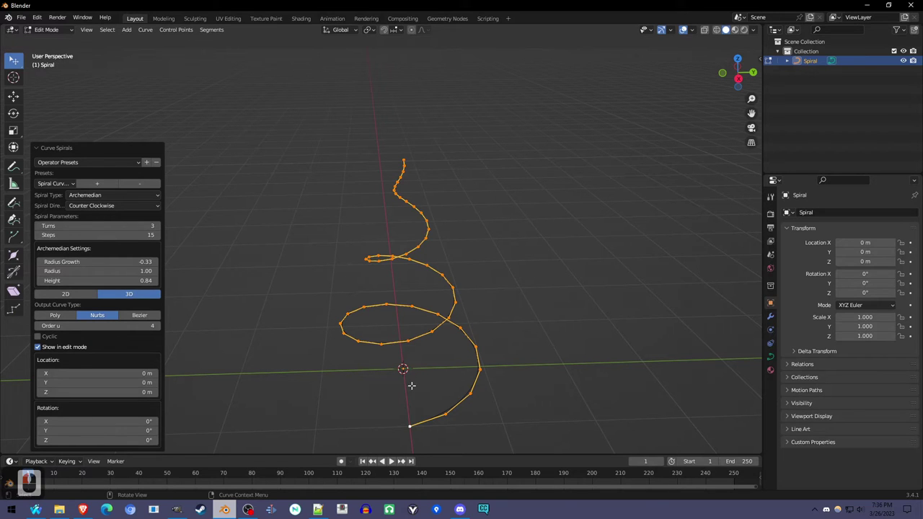
mouse_move(405, 342)
mouse_down()
mouse_move(393, 333)
mouse_move(415, 350)
mouse_move(417, 332)
mouse_move(404, 332)
mouse_up()
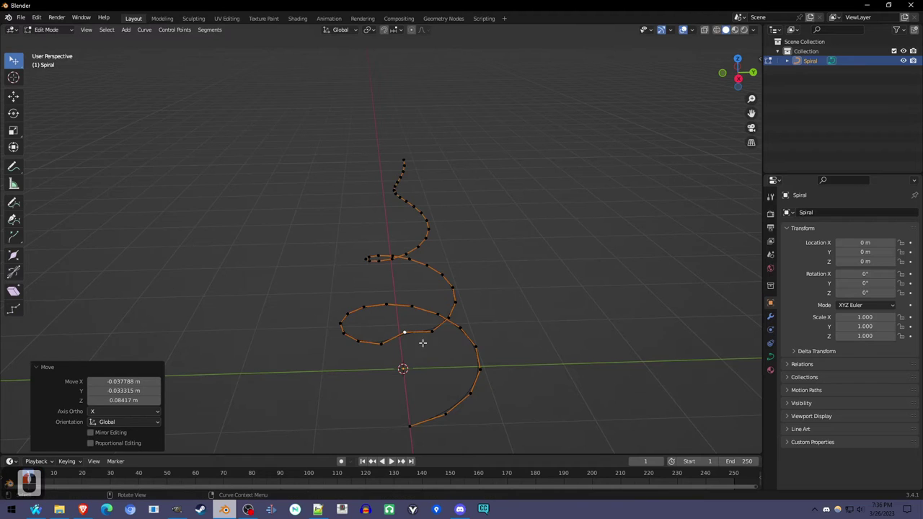
key(ctrl+z)
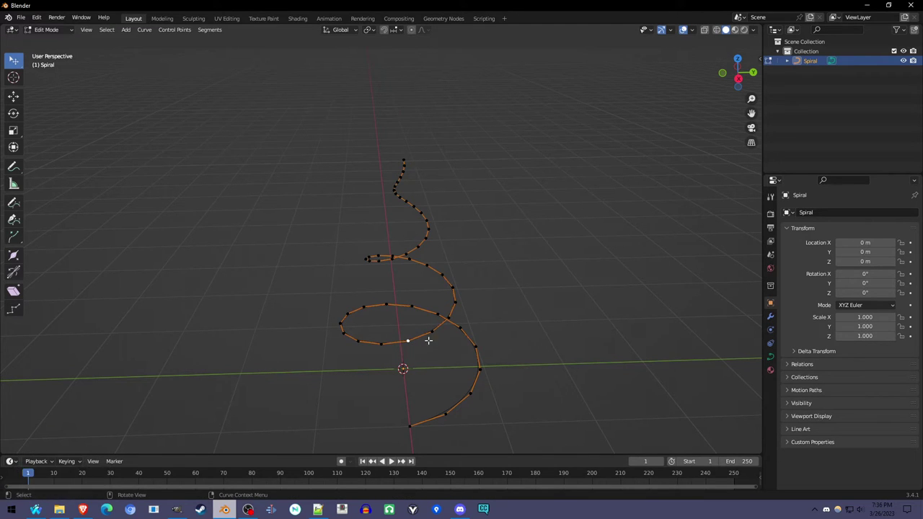
Give the spiral curve a round bevel with a depth of 0.55 m
click(771, 360)
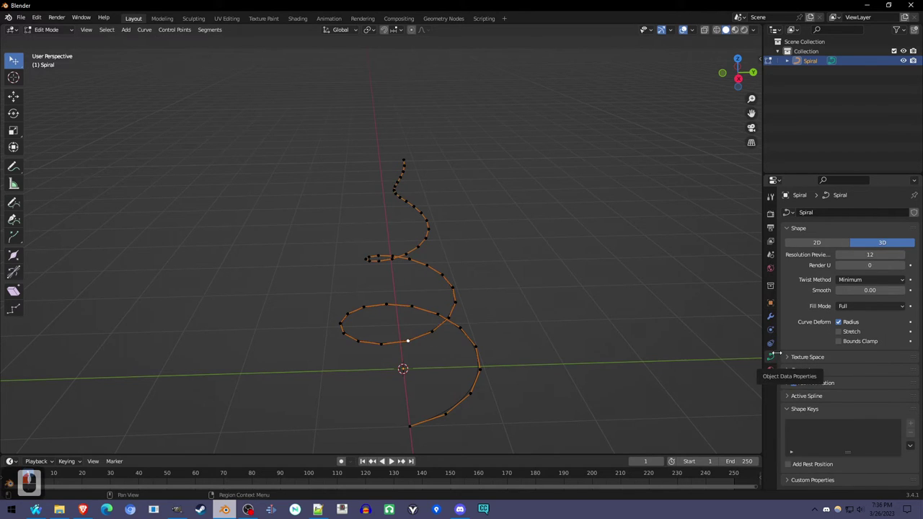
scroll(839, 342, down, 4)
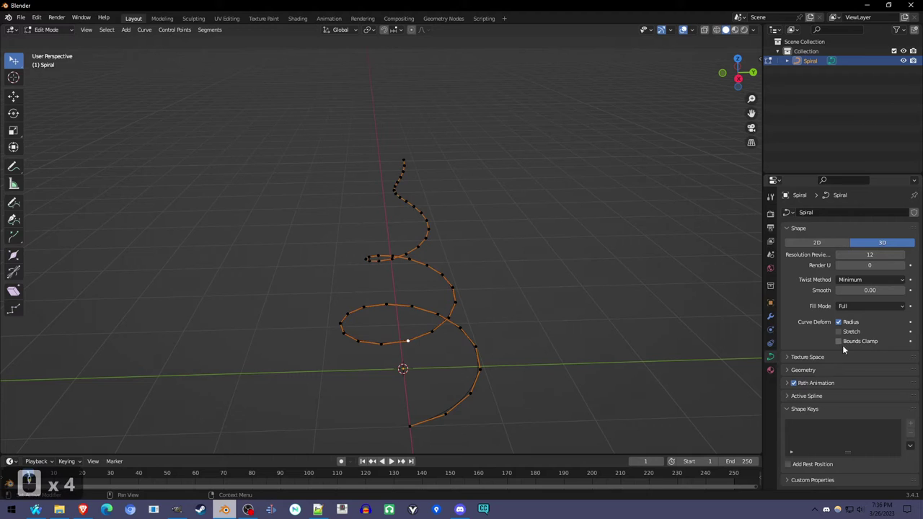
click(804, 370)
scroll(805, 357, down, 4)
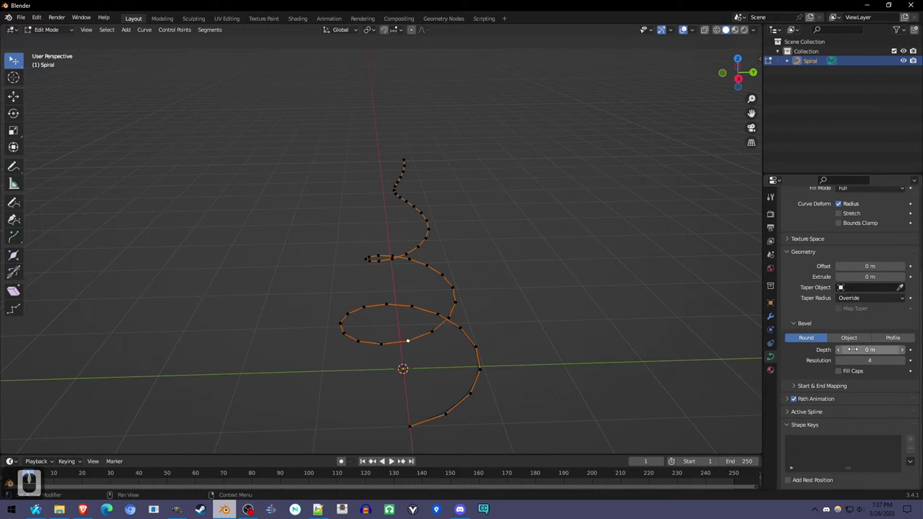
drag(869, 350, 913, 349)
middle_drag(448, 318, 411, 202)
middle_drag(487, 325, 700, 328)
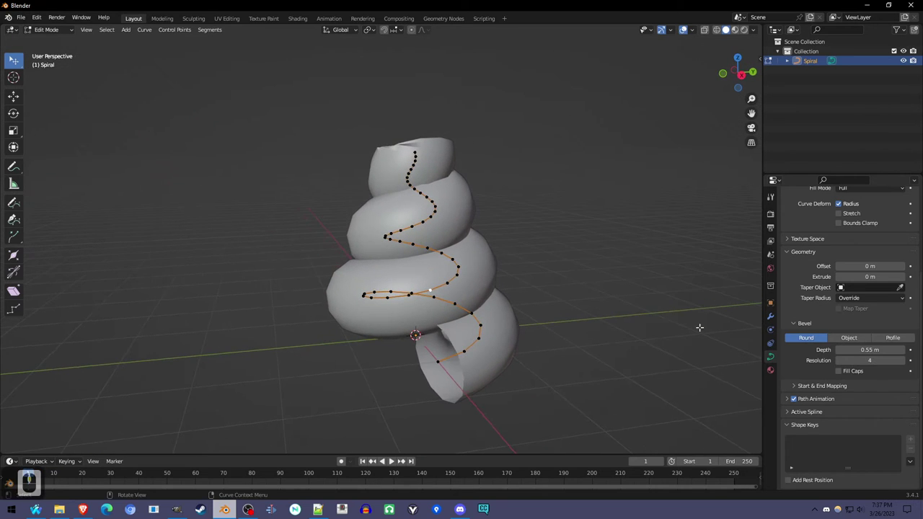
Try Fill Caps on the open ends of the beveled spiral, and turn it off again
click(852, 372)
middle_drag(750, 382, 417, 202)
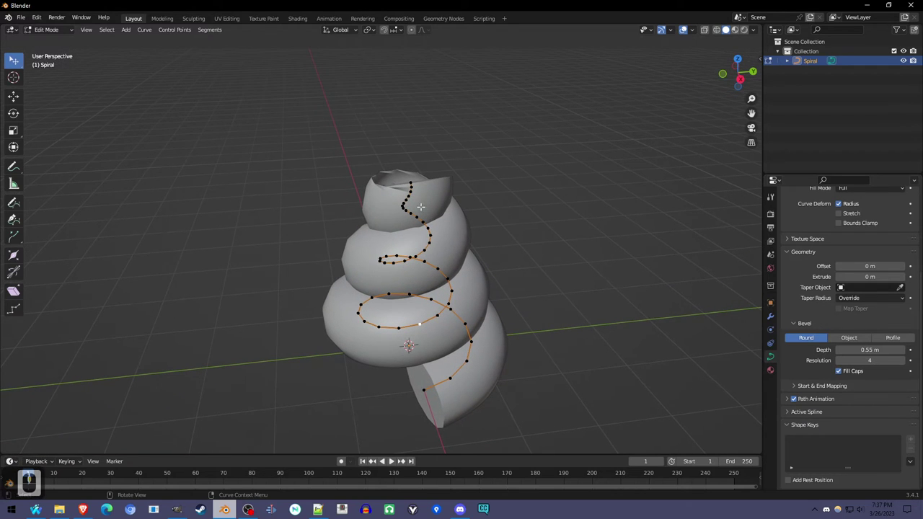
click(838, 371)
middle_drag(462, 238, 419, 210)
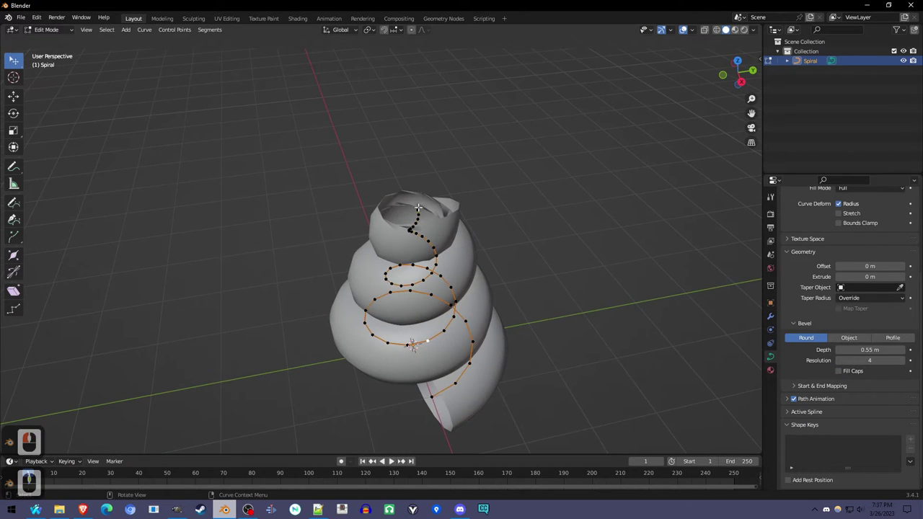
middle_drag(521, 259, 500, 320)
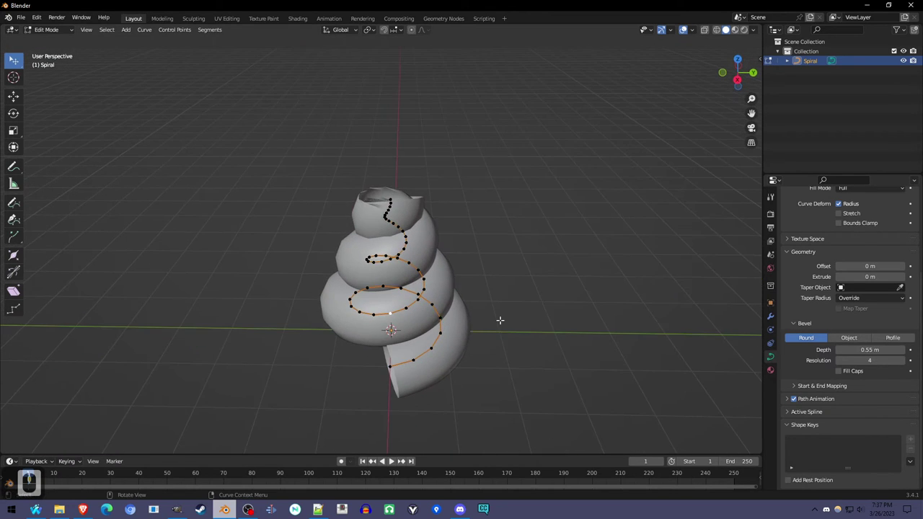
Switch to Object Mode and add a Nurbs curve at the origin
click(64, 31)
click(67, 42)
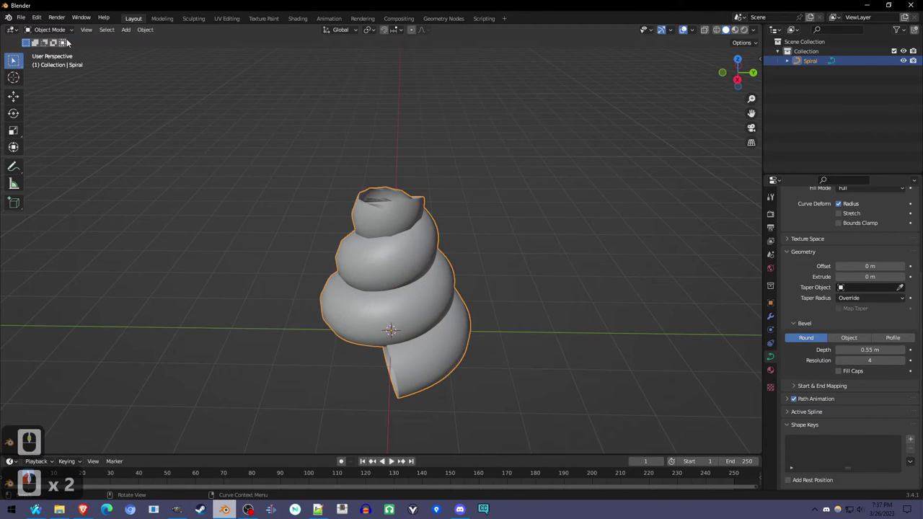
click(131, 32)
mouse_move(144, 55)
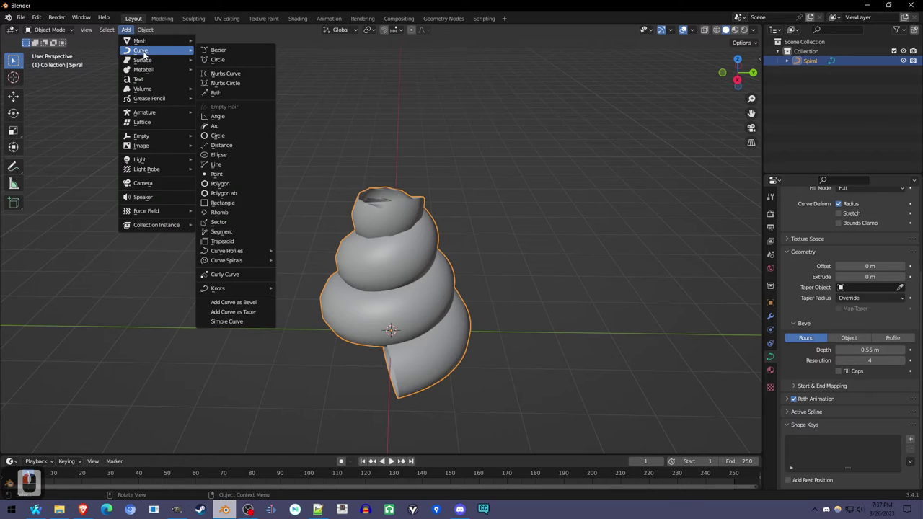
click(238, 74)
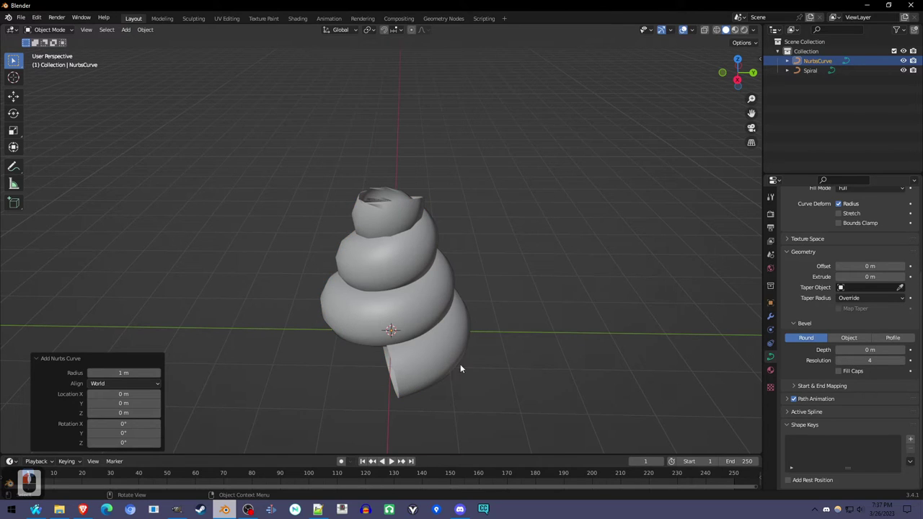
Move the Nurbs curve about 2.5 m along the Y axis, clear of the spiral
key(g)
key(y)
click(540, 346)
middle_drag(541, 347, 409, 282)
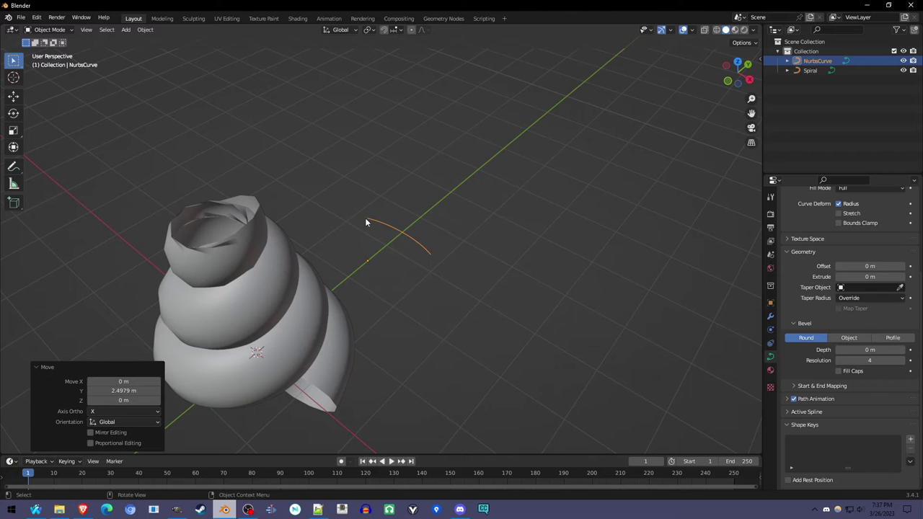
Set the Nurbs curve as the taper object of the beveled spiral
click(257, 331)
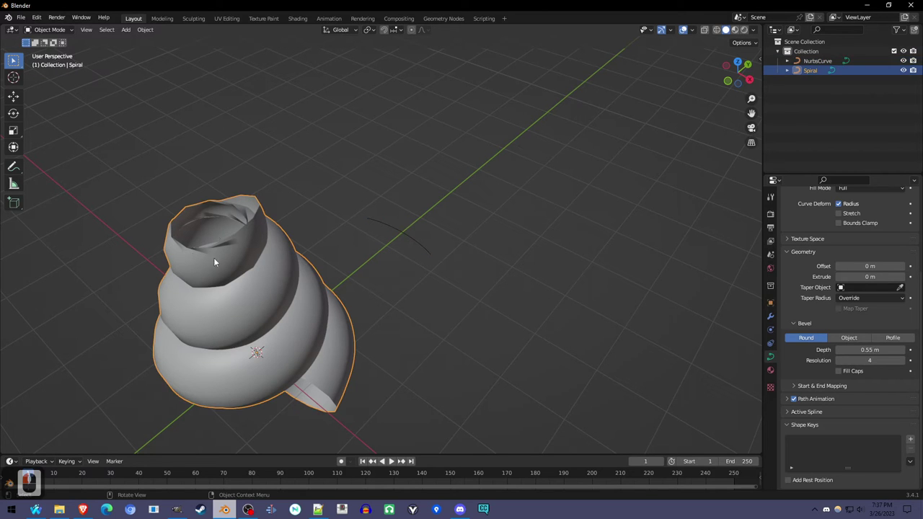
middle_drag(349, 357, 310, 371)
shift+middle_drag(298, 313, 406, 322)
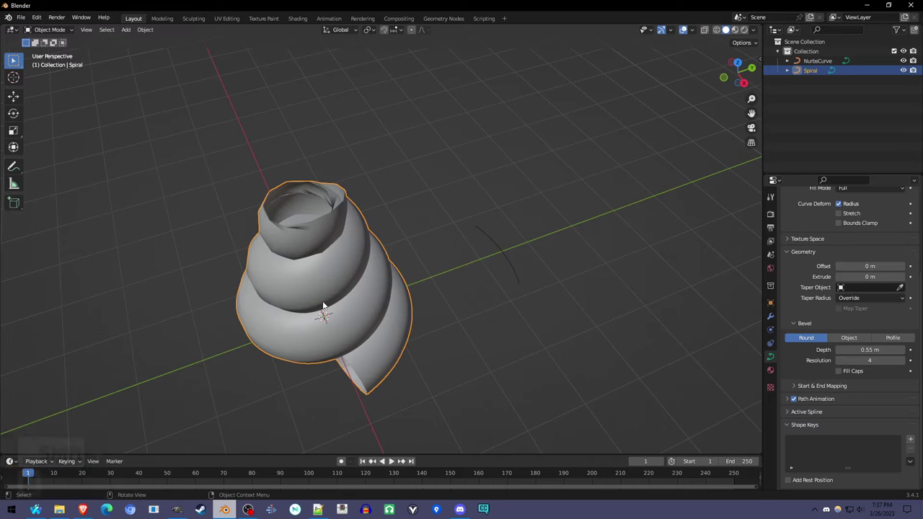
click(858, 288)
click(856, 306)
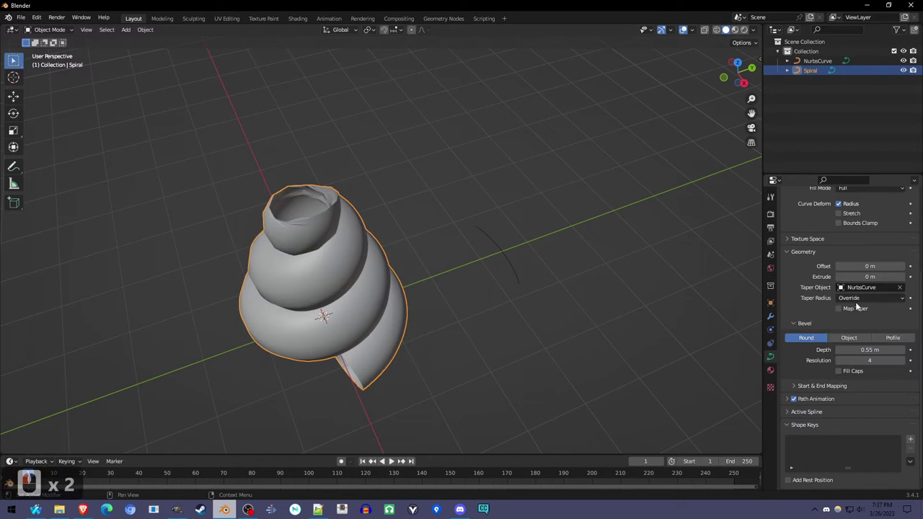
Enter Edit Mode on the Nurbs curve and extrude its positive X end point about 0.87 m, mostly along negative Y
middle_drag(503, 273, 398, 381)
click(504, 267)
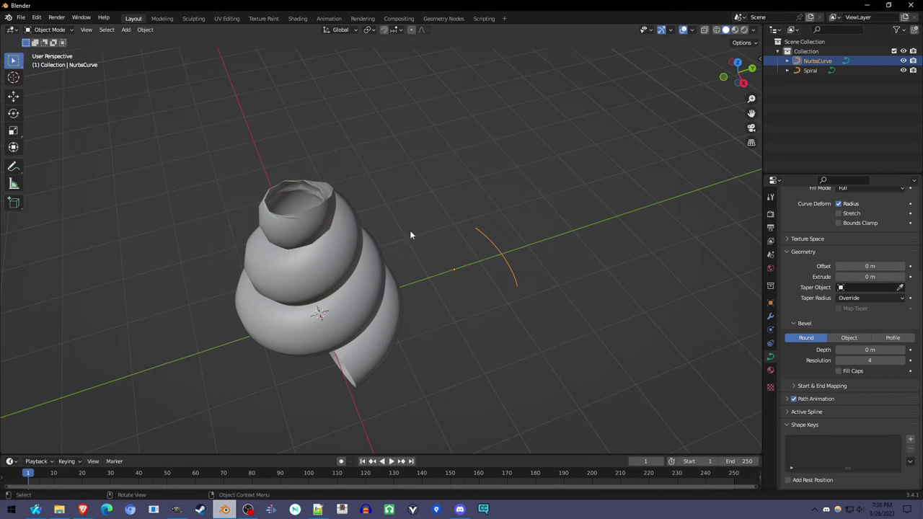
click(49, 29)
click(54, 52)
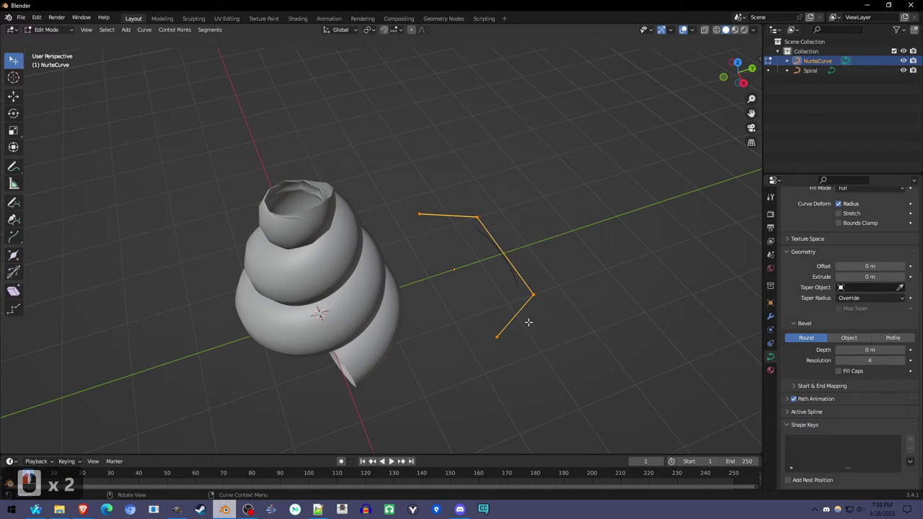
click(501, 340)
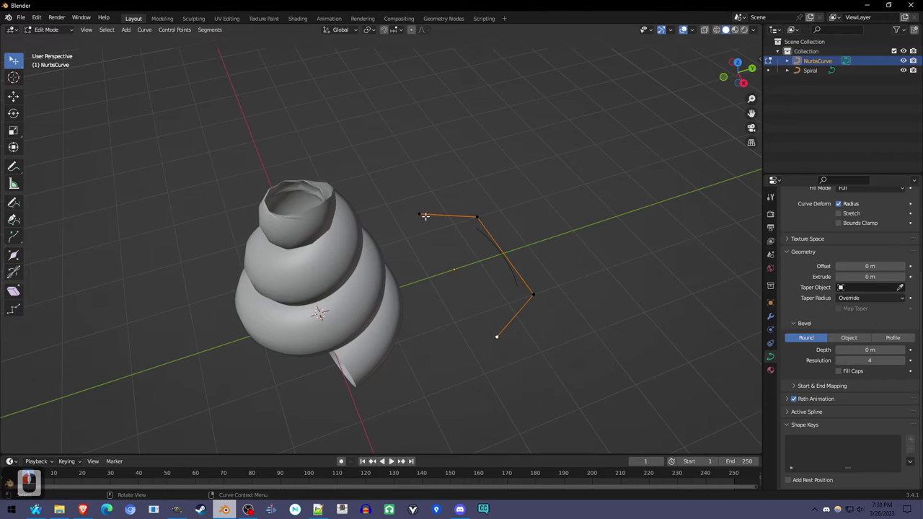
key(e)
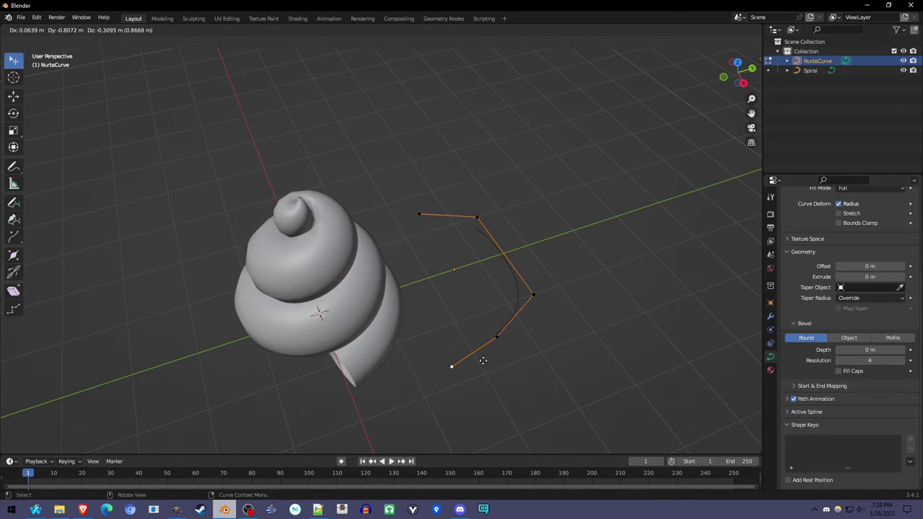
click(483, 361)
middle_drag(512, 342, 476, 346)
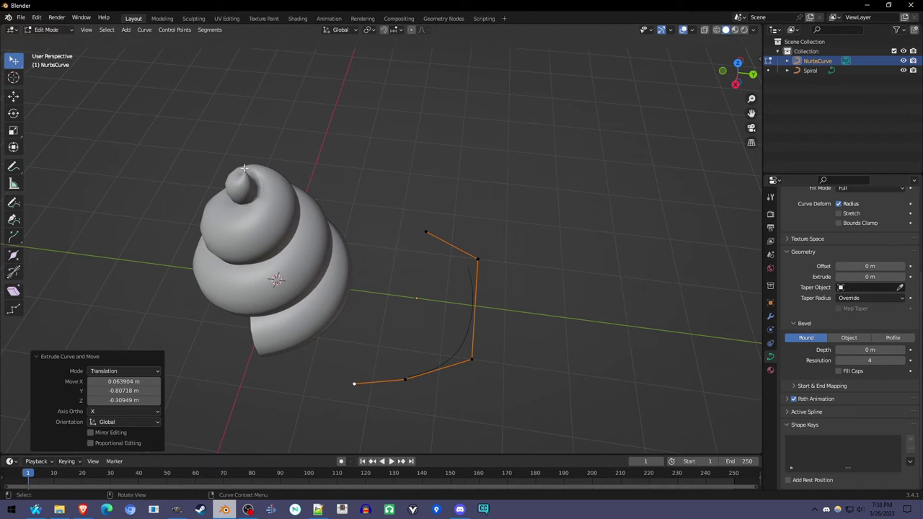
click(408, 381)
key(g)
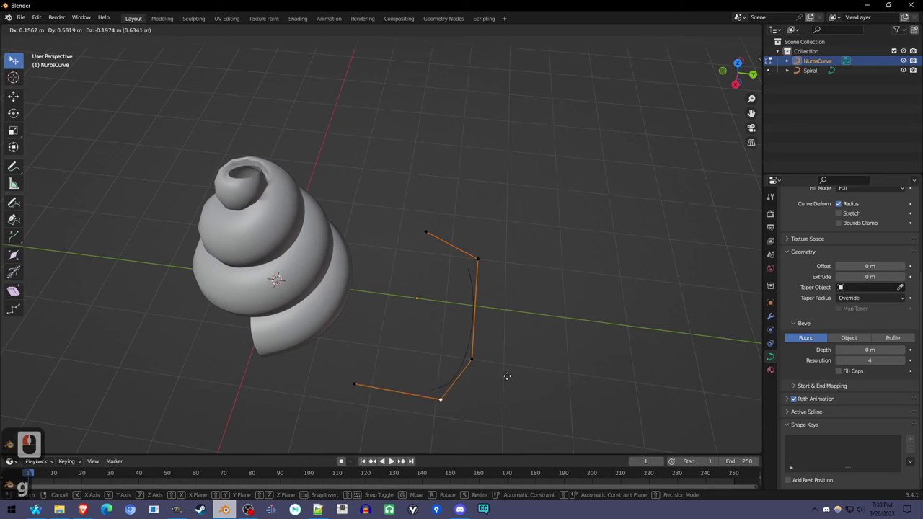
right_click(482, 333)
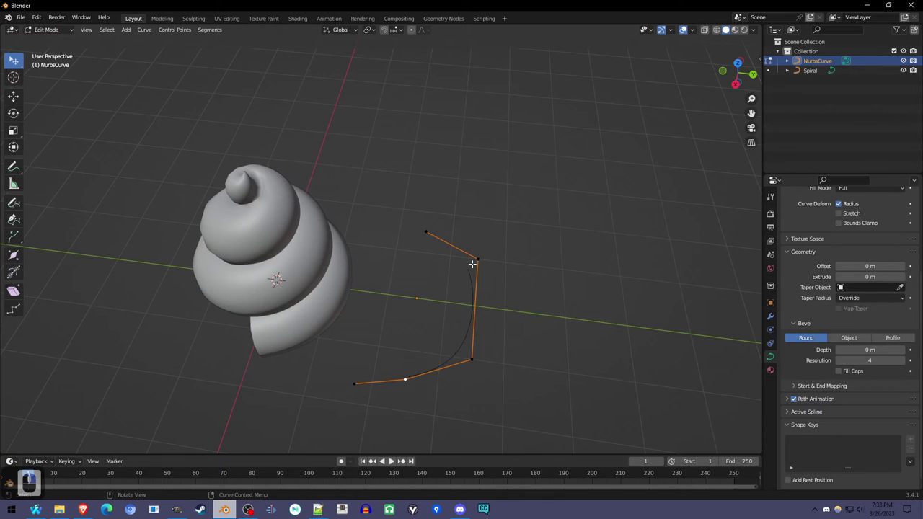
Move the extruded end point of the Nurbs curve about 0.81 m, by -0.62 m in X, -0.45 m in Y and 0.27 m in Z
middle_drag(468, 255, 561, 281)
middle_drag(491, 296, 552, 388)
drag(528, 412, 530, 413)
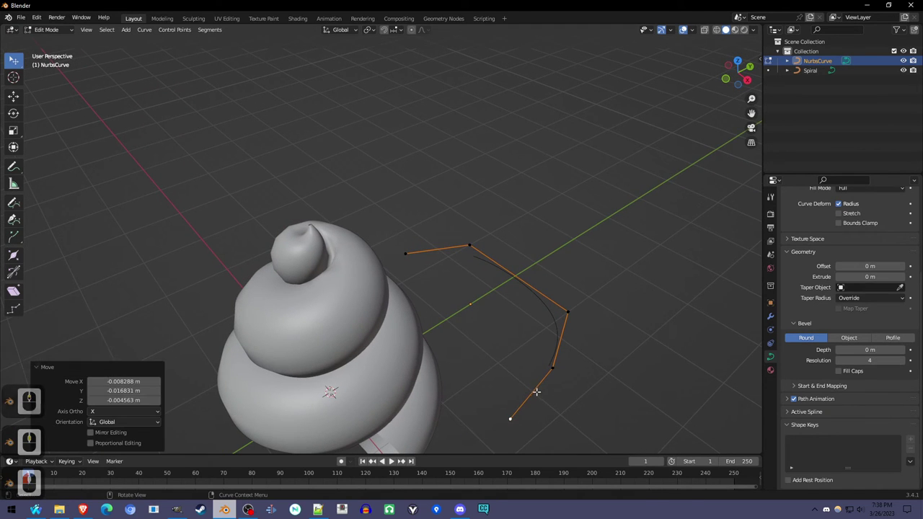
key(g)
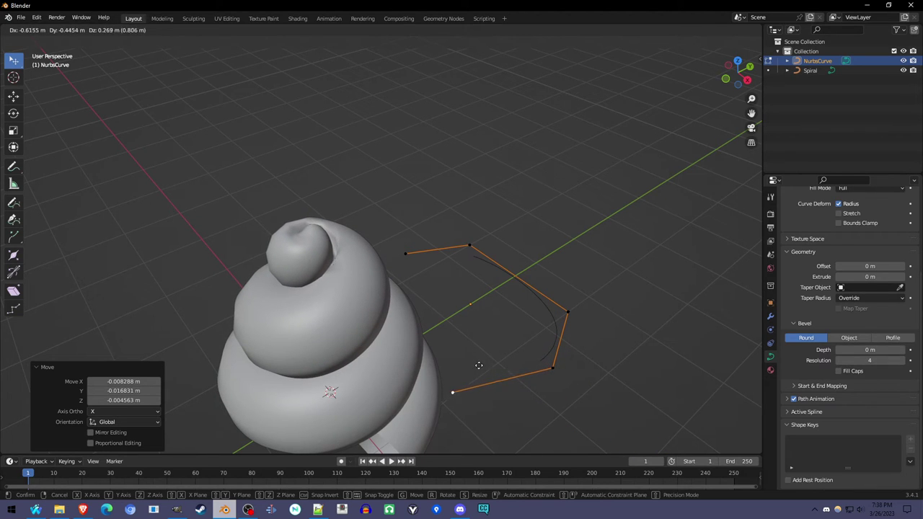
click(479, 366)
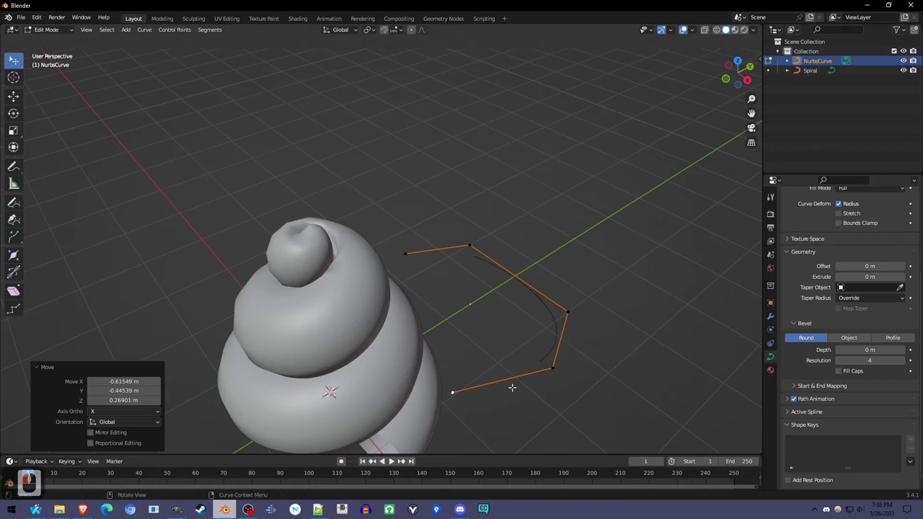
Pull the Nurbs curve's middle control point inward toward the spiral, and nudge the neighbouring point on the extruded side about 0.06 m
click(549, 367)
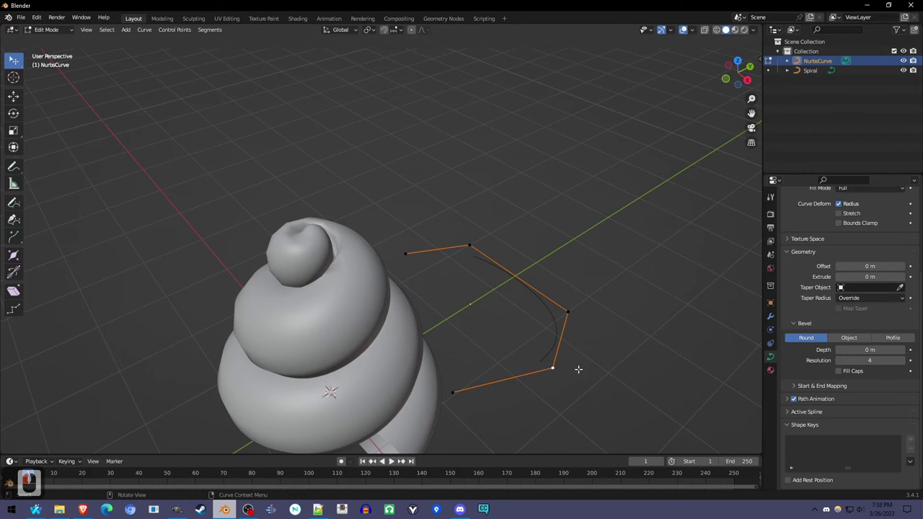
key(g)
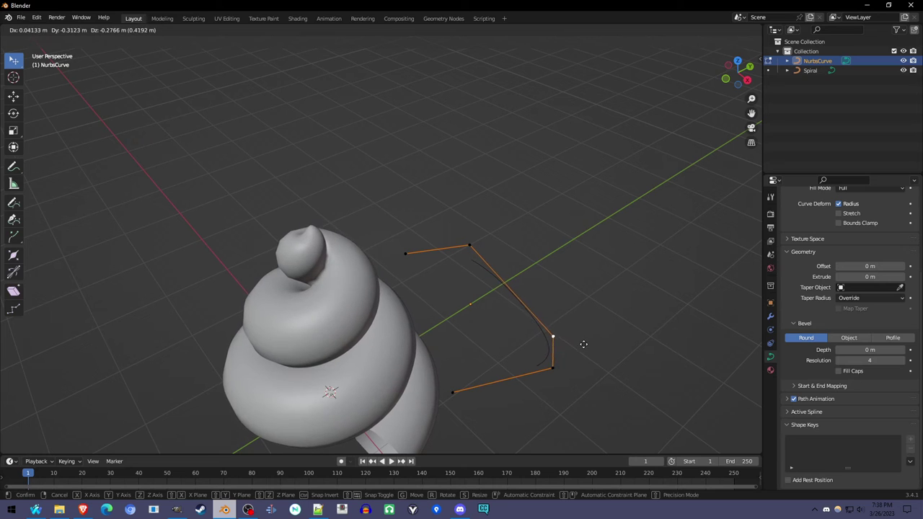
click(581, 352)
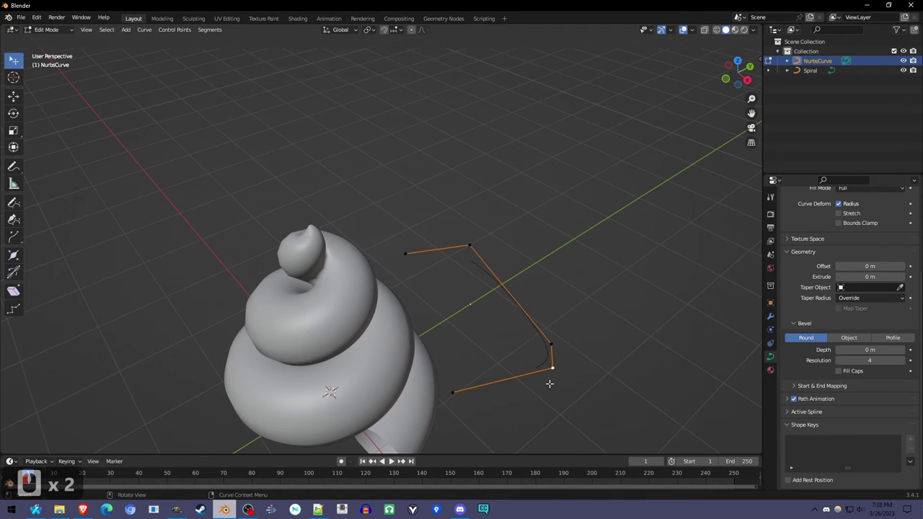
key(g)
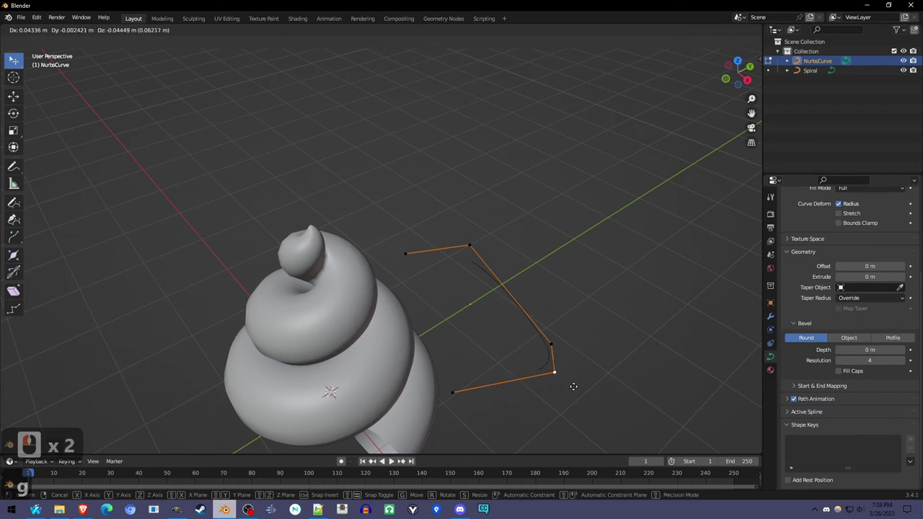
click(577, 388)
Shift the extruded end point of the Nurbs curve by about 0.06 m in Y and Z to refine the shell's tip
mouse_move(474, 372)
middle_down()
mouse_move(479, 391)
mouse_move(355, 277)
middle_up()
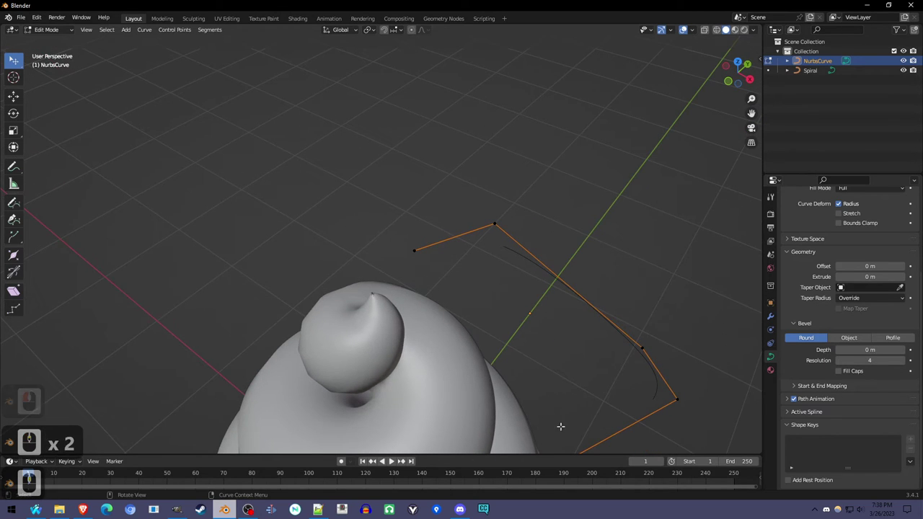
middle_drag(563, 430, 539, 420)
key(g)
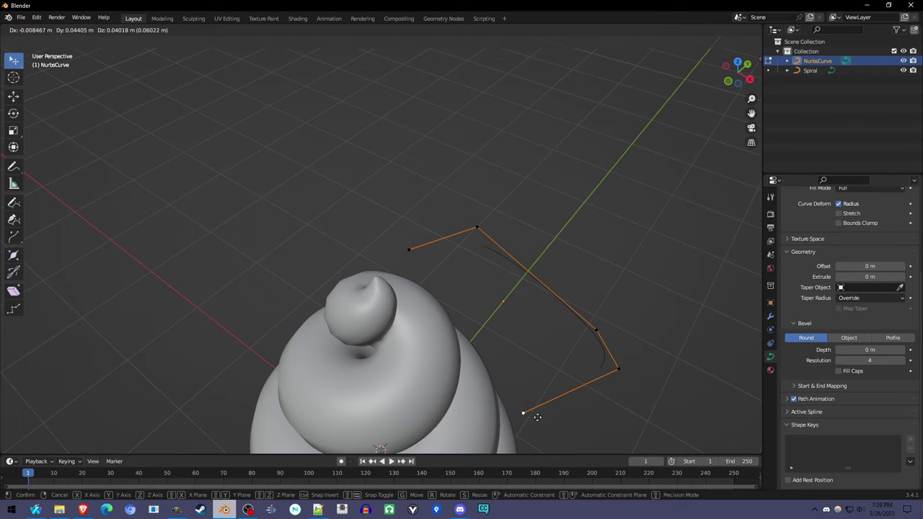
click(538, 417)
Move the Nurbs curve's negative X corner control point outward along Y, away from the spiral, to thicken the shell's lower coils
scroll(522, 288, down, 2)
scroll(522, 288, down, 4)
middle_drag(522, 288, 436, 306)
scroll(312, 294, up, 3)
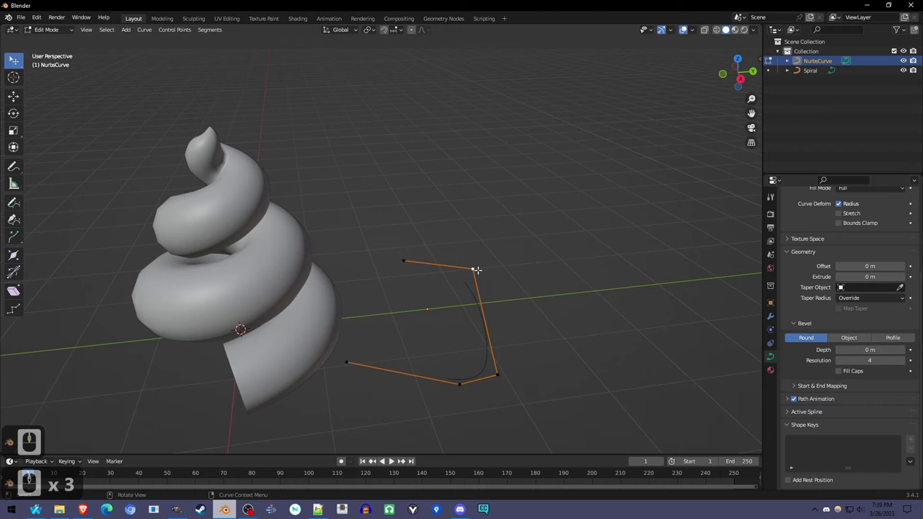
scroll(474, 268, down, 2)
middle_drag(474, 268, 491, 319)
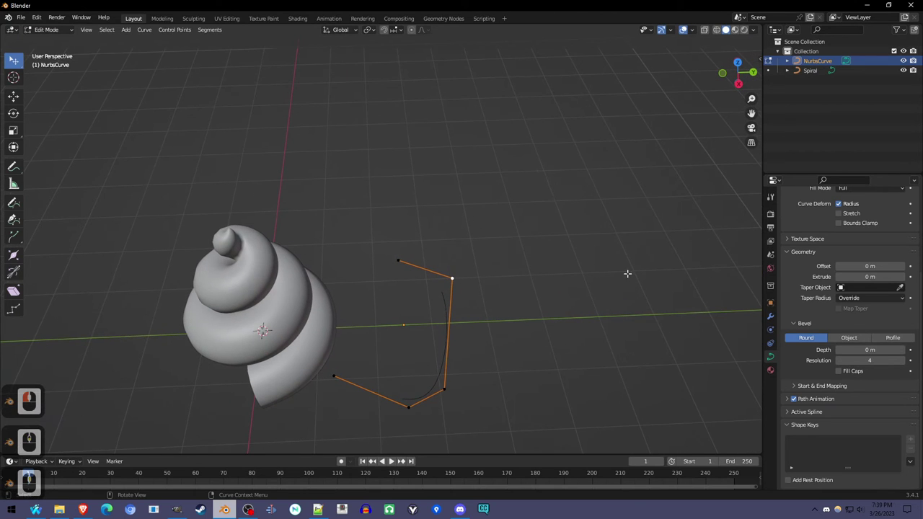
key(g)
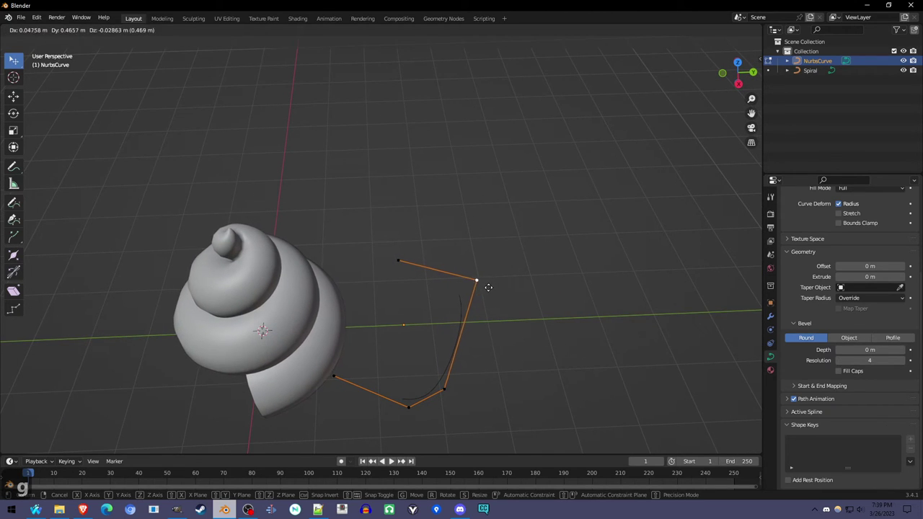
click(479, 287)
Extrude the Nurbs curve's negative X end point about 1.5 m along negative Y and adjust its position
click(439, 283)
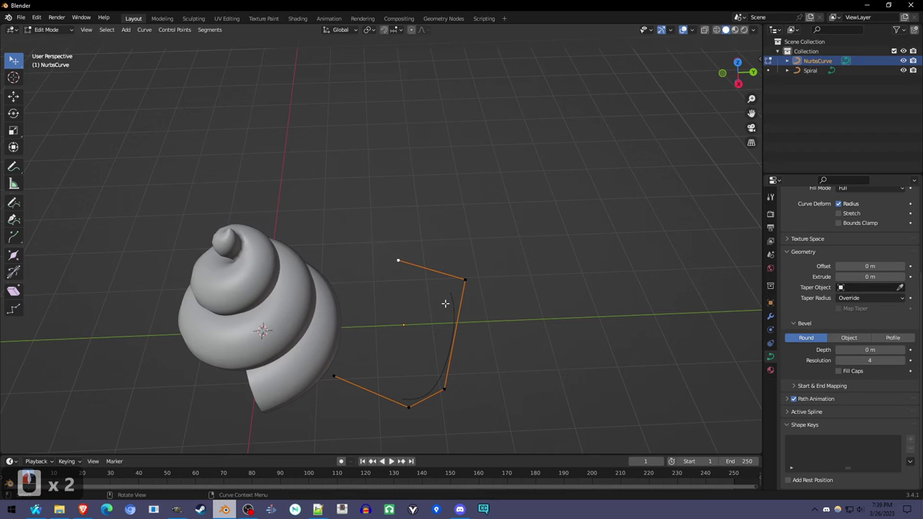
key(e)
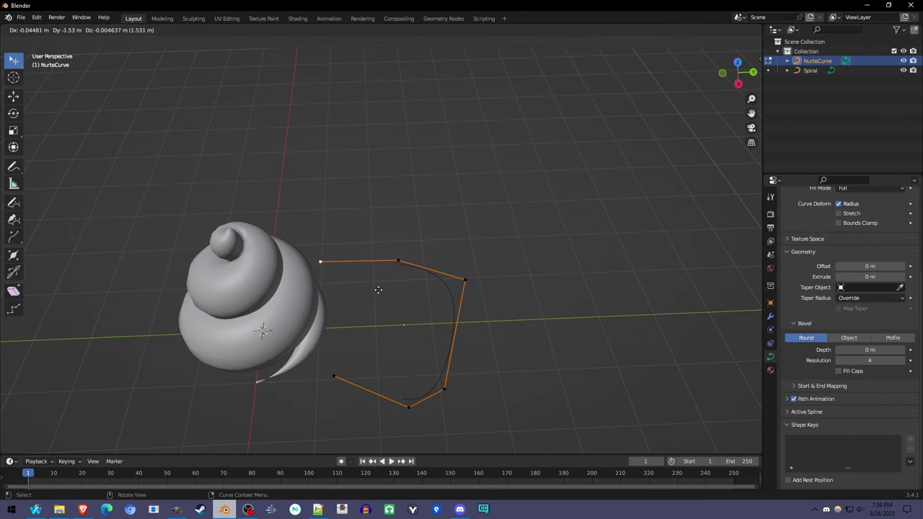
click(378, 290)
middle_drag(432, 329, 392, 315)
key(g)
click(423, 292)
Move the Nurbs curve's outer corner point by about -0.42 m in X, 0.13 m in Y and 0.14 m in Z
middle_drag(471, 276, 448, 329)
click(448, 307)
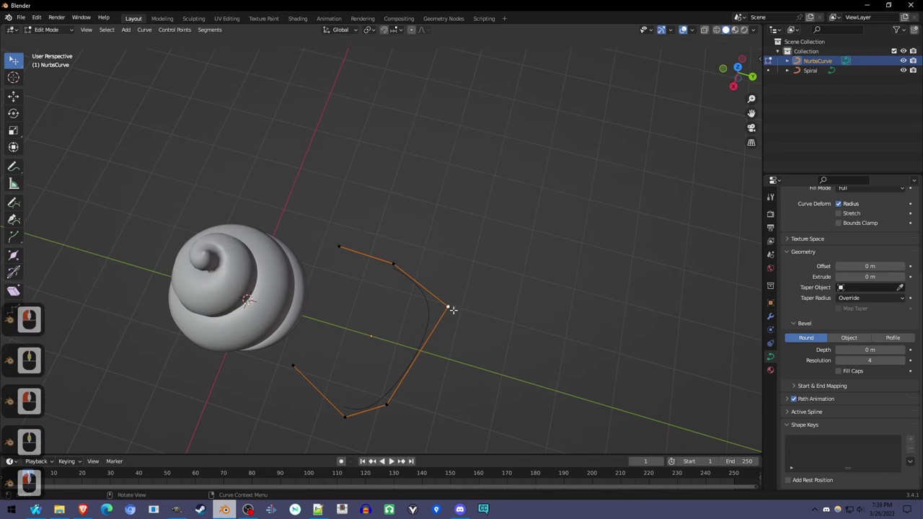
key(g)
click(465, 288)
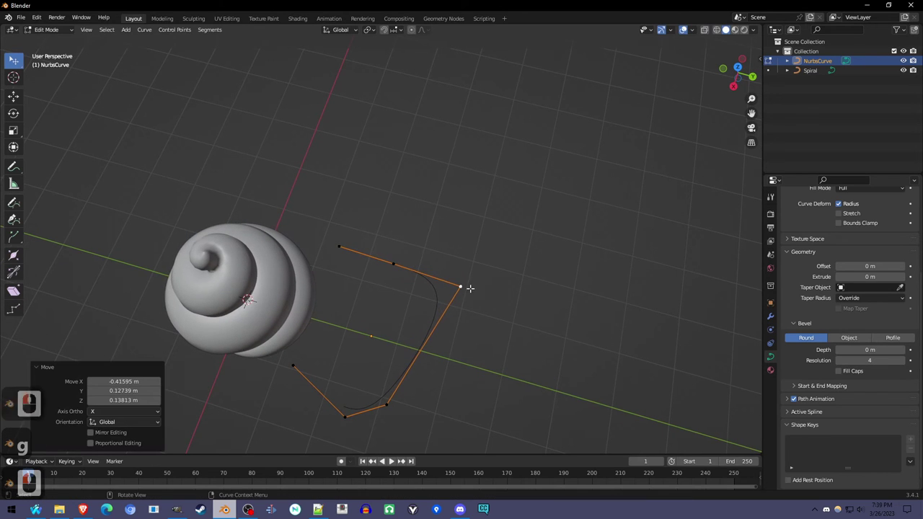
middle_drag(465, 289, 536, 262)
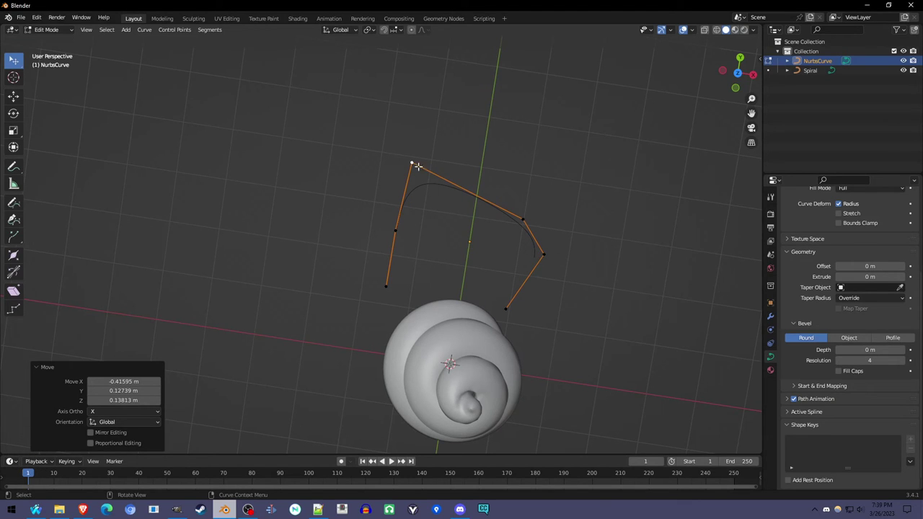
middle_drag(460, 322, 428, 327)
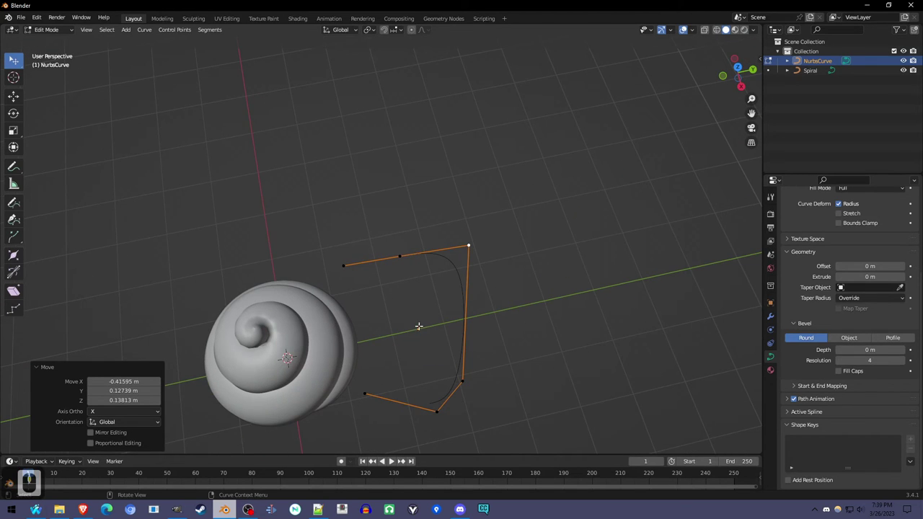
middle_drag(416, 415, 482, 344)
key(Tab)
click(316, 308)
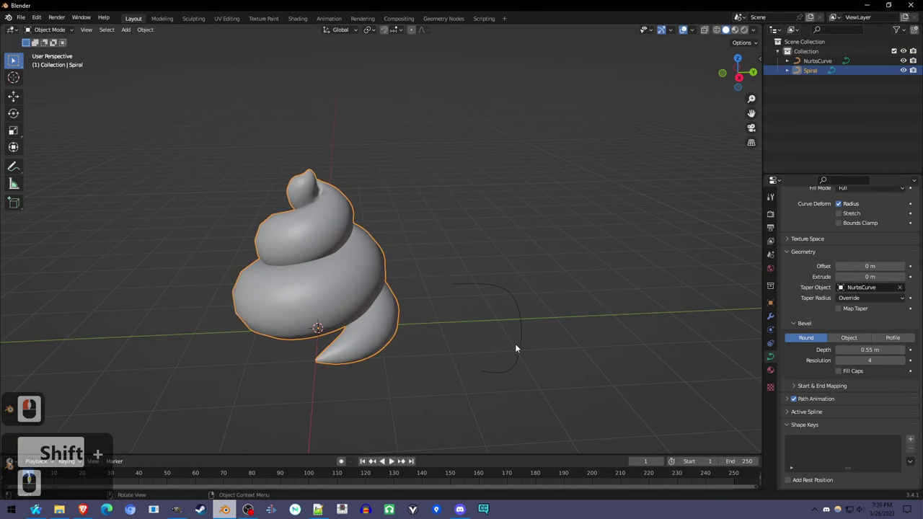
click(529, 328)
key(Tab)
click(524, 280)
key(g)
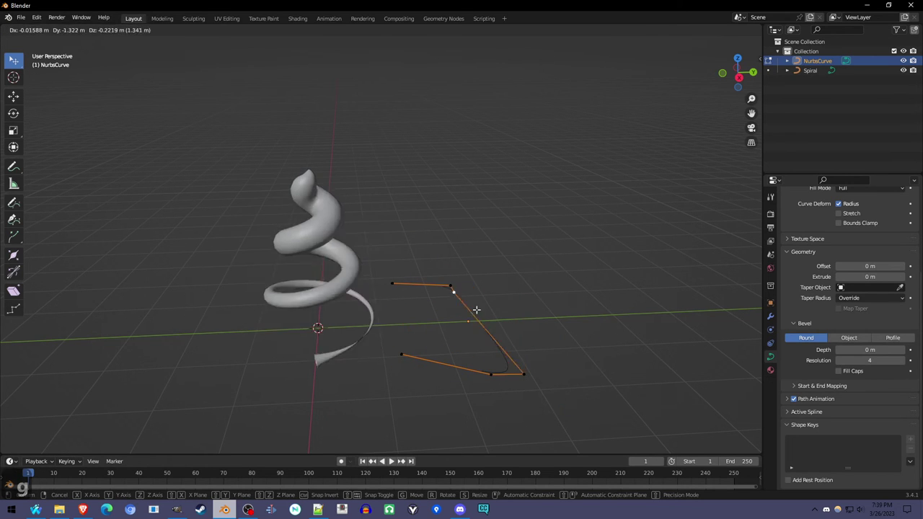
right_click(487, 318)
Edit the spiral and move its bottom end point about 0.29 m down with smooth proportional editing at size 1 m
key(Tab)
click(386, 342)
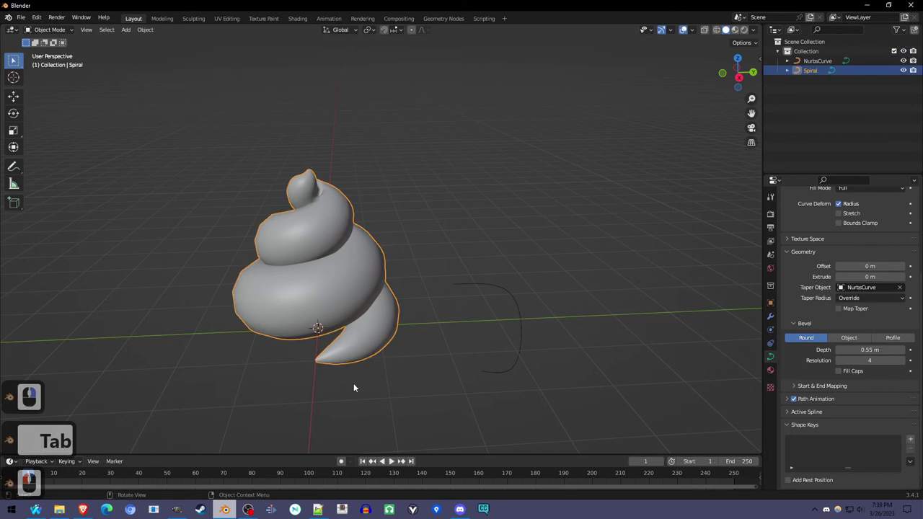
middle_drag(353, 387, 381, 377)
key(Tab)
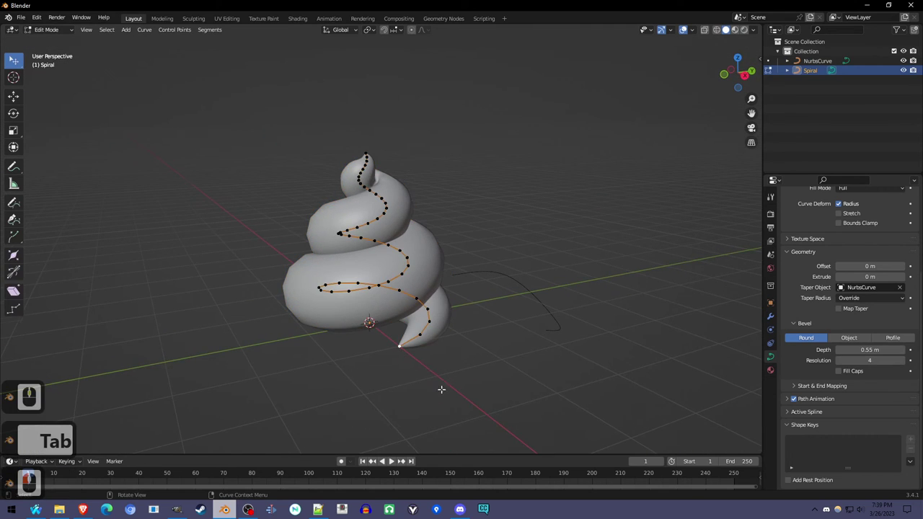
scroll(441, 390, up, 3)
middle_drag(441, 389, 407, 386)
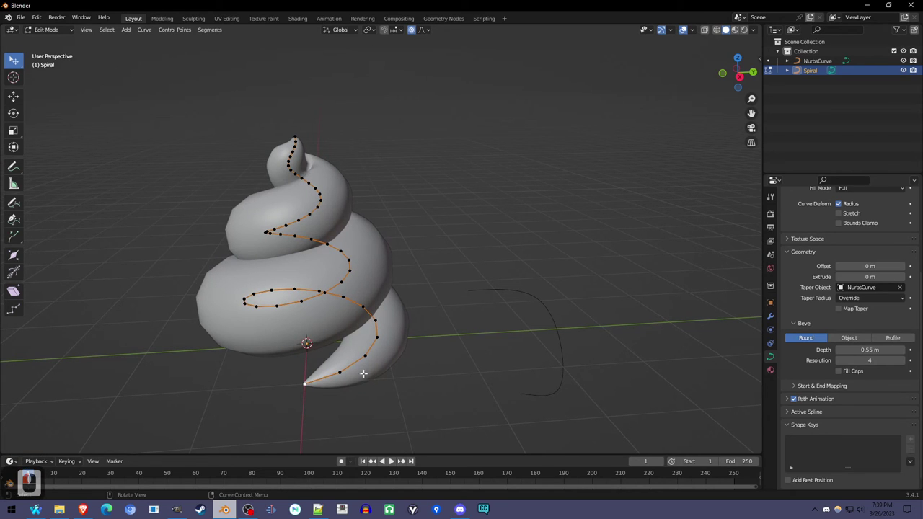
key(g)
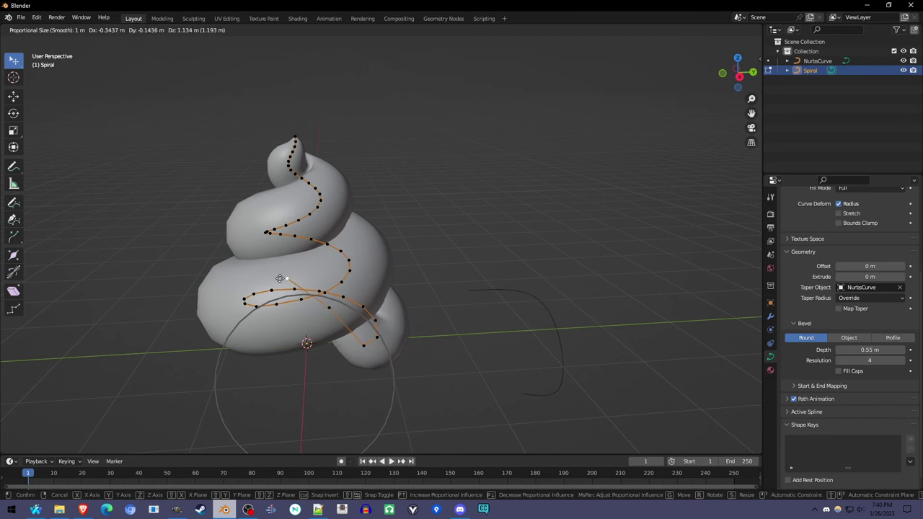
click(323, 403)
right_click(320, 408)
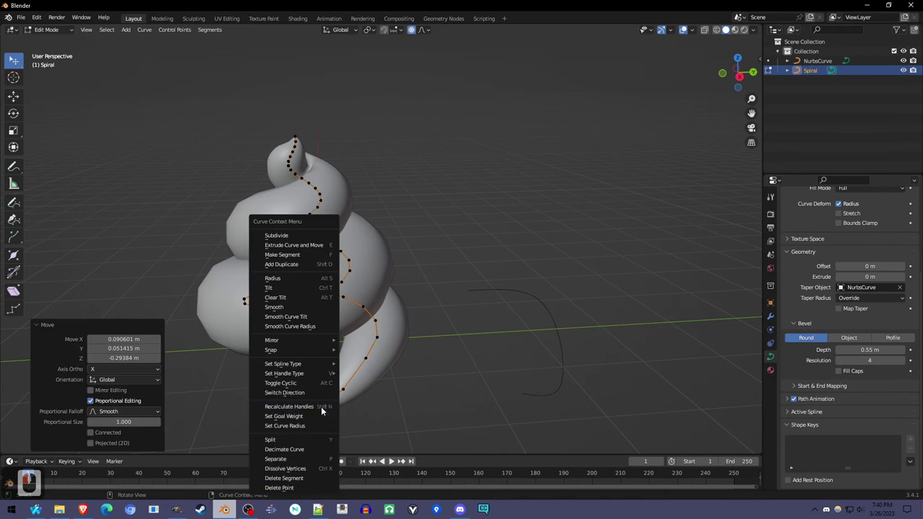
Undo the last move of the spiral's bottom end point and limit proportional editing to connected points only
key(ctrl+z)
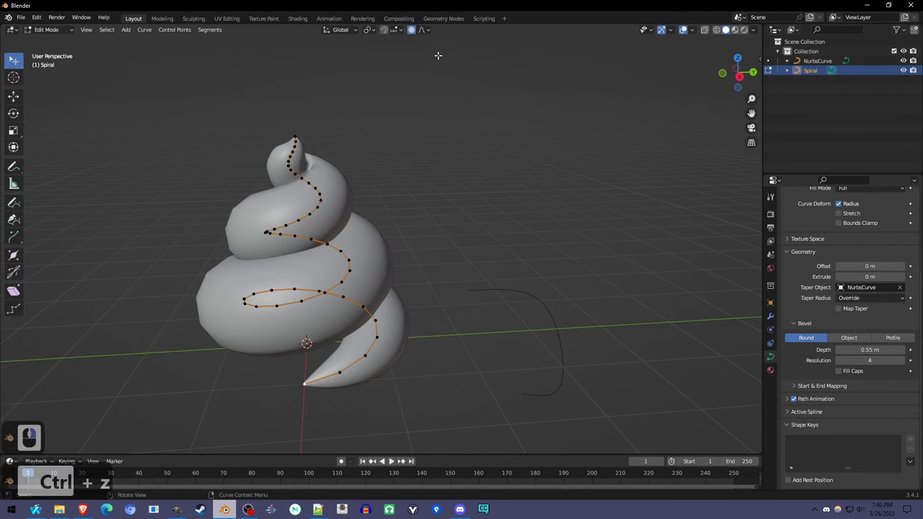
click(423, 31)
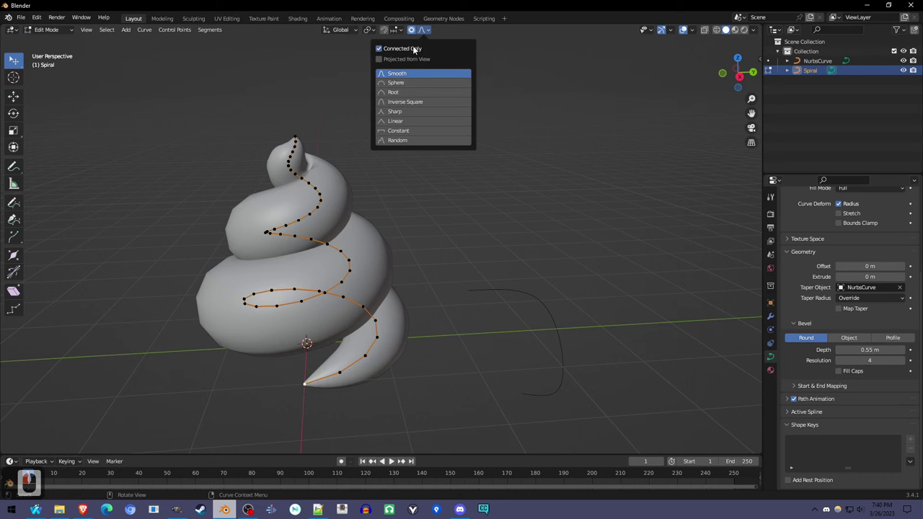
scroll(301, 387, down, 2)
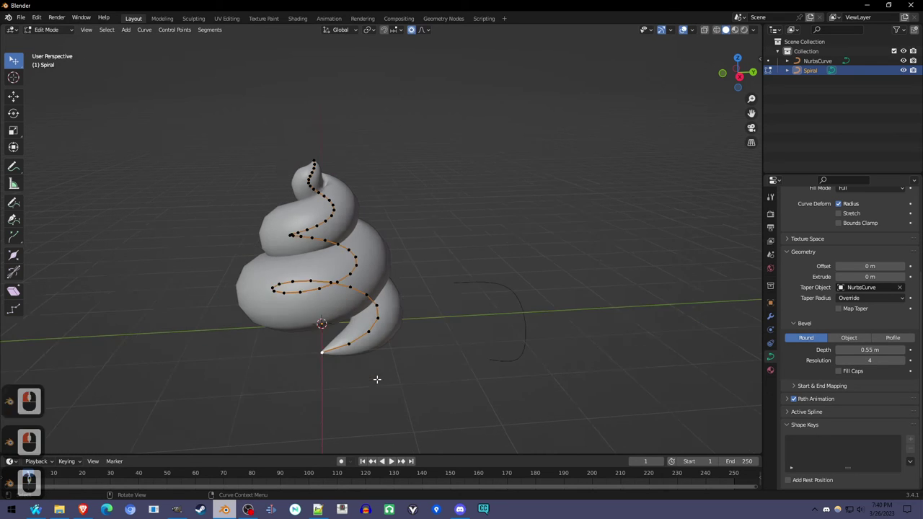
Move the spiral's bottom end point about -0.19 m in X, -0.34 m in Y and 0.26 m in Z at proportional size 2.594 m
middle_drag(378, 378, 400, 371)
key(g)
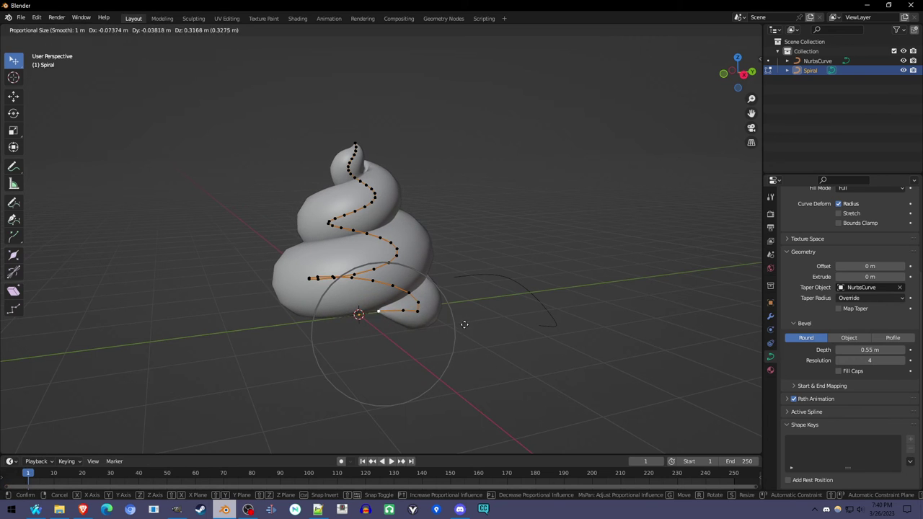
scroll(461, 325, down, 10)
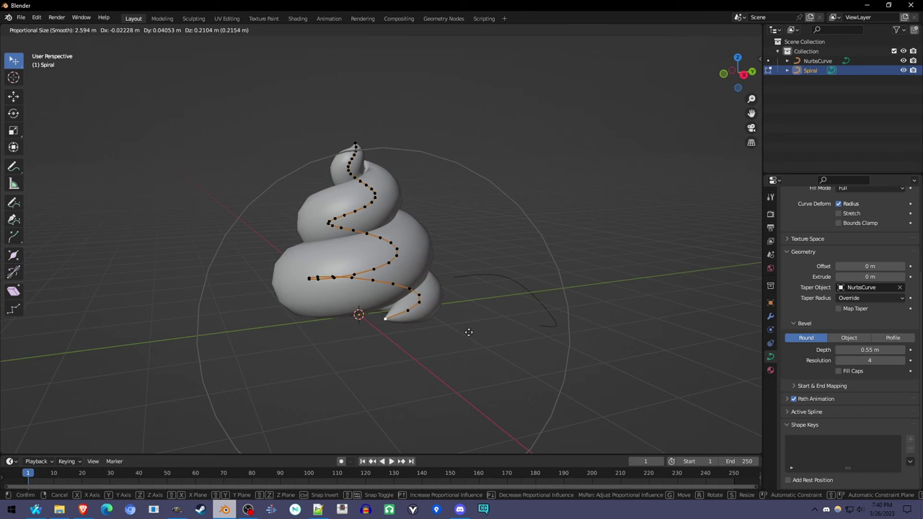
click(433, 335)
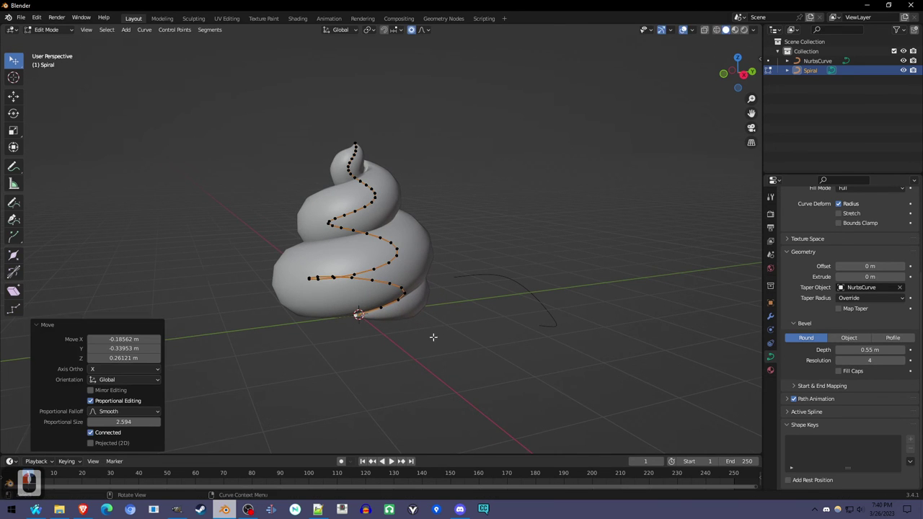
Reposition the spiral's bottom end point twice, the second time by about -0.04 m in X and -0.18 m in Y at proportional size 2.594 m
middle_drag(428, 340, 389, 345)
key(g)
scroll(404, 357, down, 7)
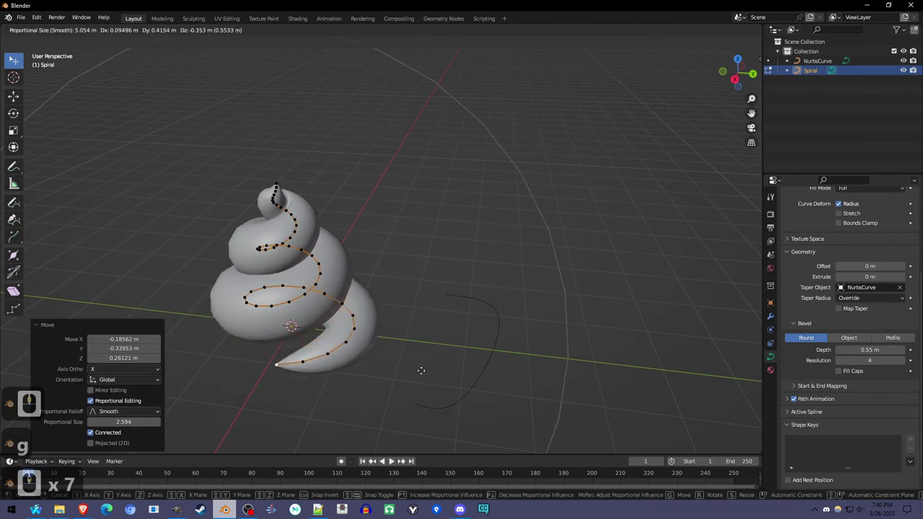
scroll(393, 357, up, 7)
click(405, 345)
middle_drag(404, 344, 477, 275)
key(g)
click(439, 303)
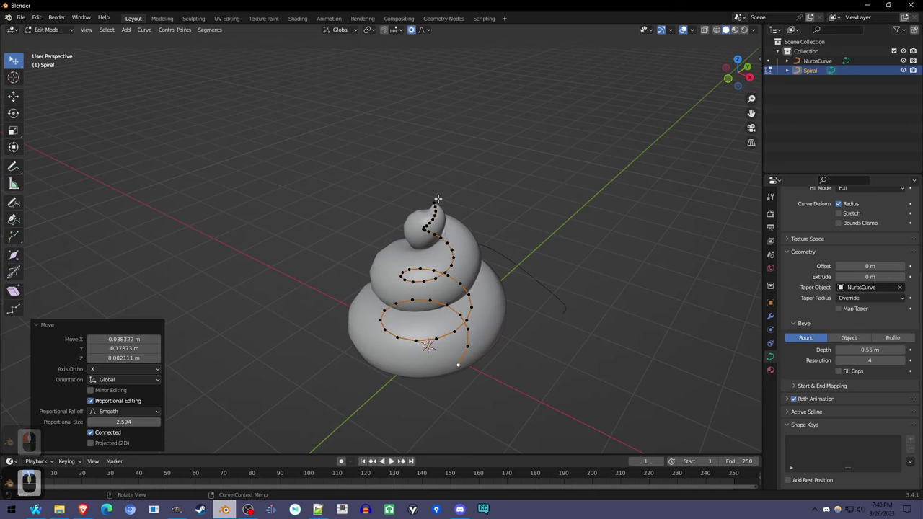
Rotate the spiral's top end point about 16.7° around the view axis with smooth proportional editing
shift+middle_drag(438, 198, 462, 289)
scroll(487, 332, up, 2)
scroll(487, 333, down, 2)
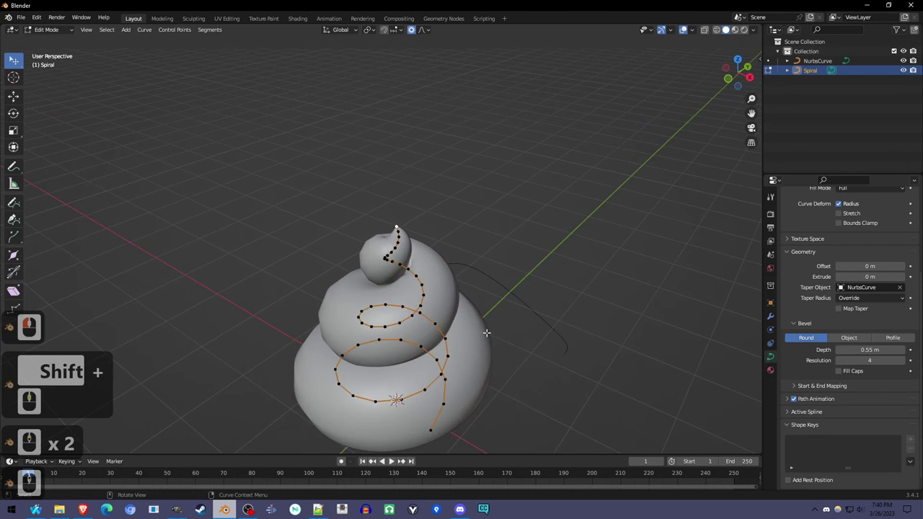
middle_drag(487, 333, 457, 245)
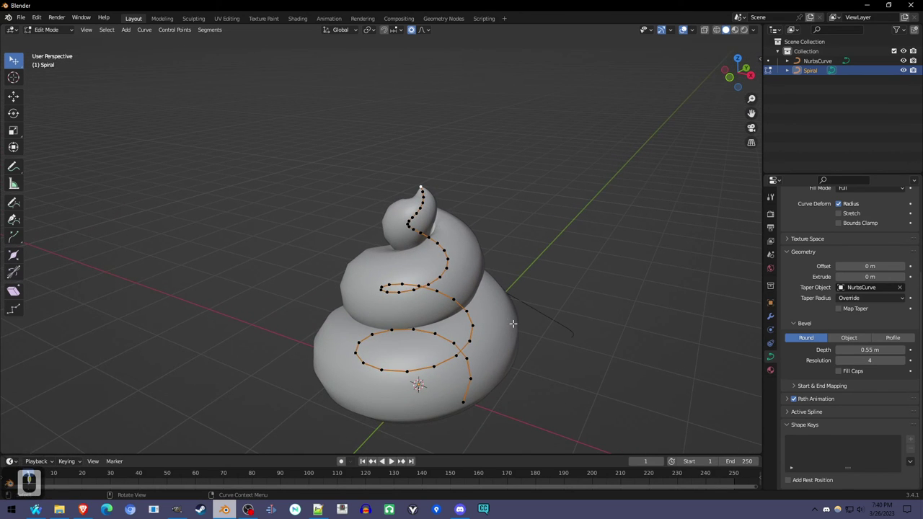
key(r)
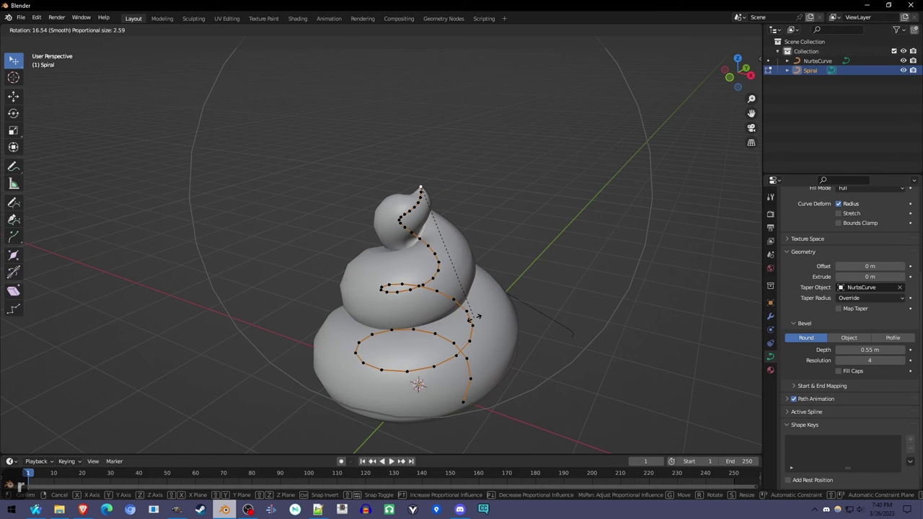
click(475, 316)
Trackball-rotate the spiral's top end with proportional editing to twist the tip, and return to Object Mode
middle_drag(418, 311, 414, 338)
key(r)
key(r)
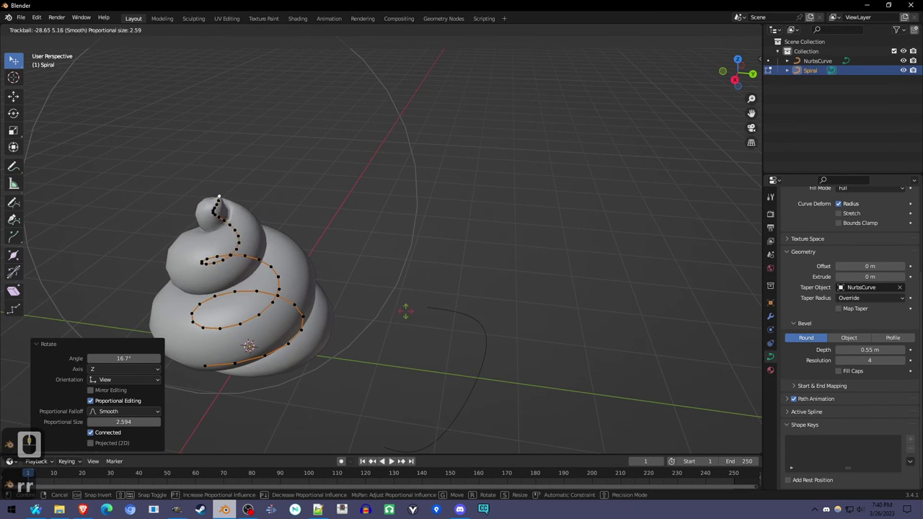
click(404, 313)
middle_drag(400, 313, 436, 286)
key(Tab)
Give the spiral a new material with a cyan base color and display the viewport in Material Preview shading
middle_drag(377, 324, 408, 330)
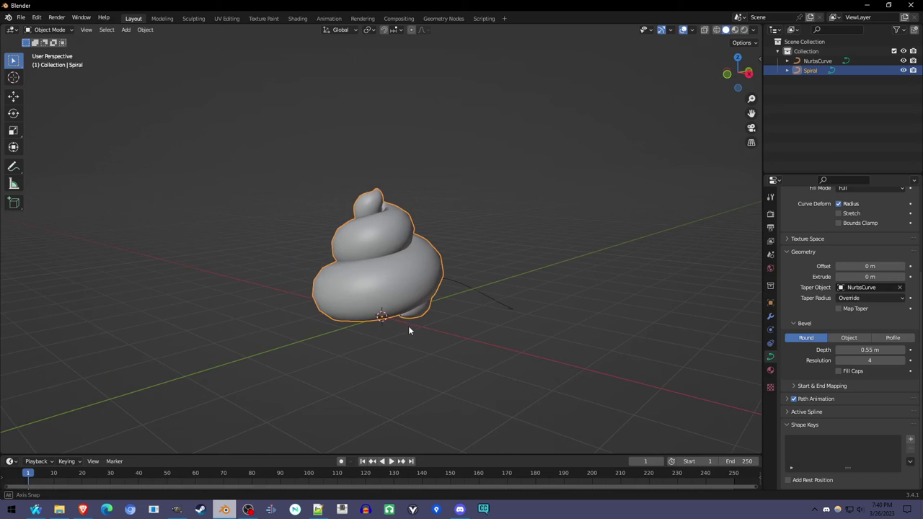
click(770, 370)
click(852, 249)
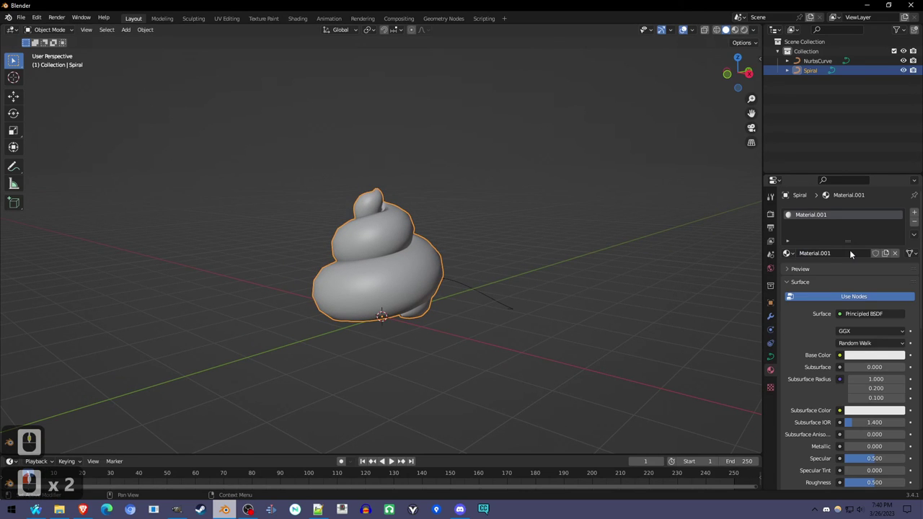
click(871, 356)
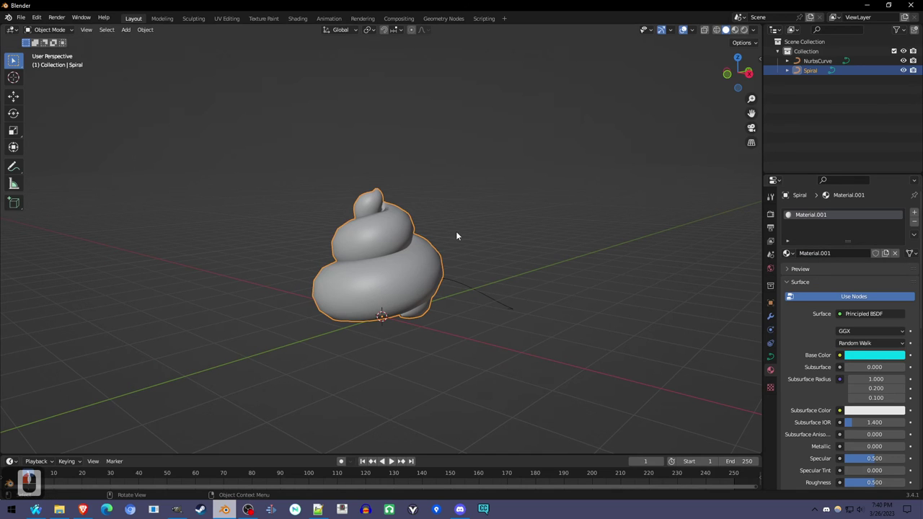
key(z)
Add a cone mesh at the spiral's base and rotate it 180° around the view axis
middle_drag(480, 288, 423, 303)
key(shift+a)
mouse_move(398, 243)
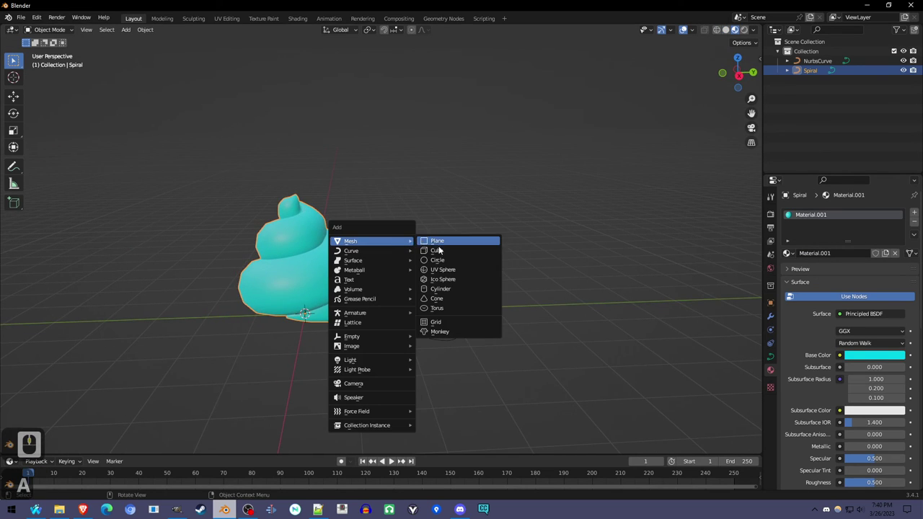
click(459, 301)
scroll(375, 327, down, 2)
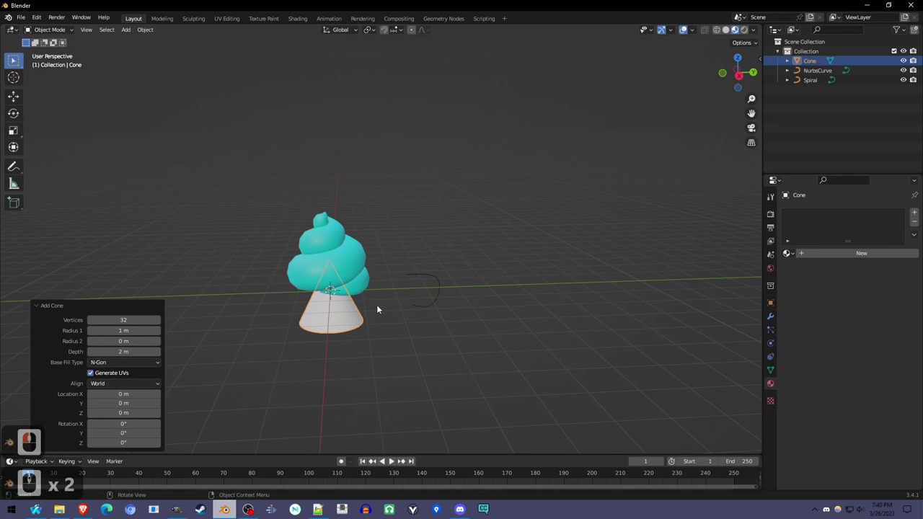
text(r)
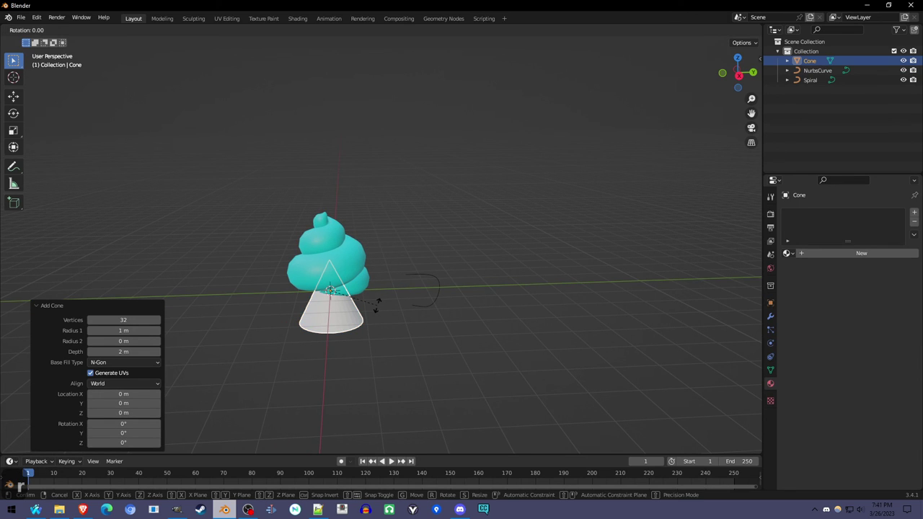
text(180)
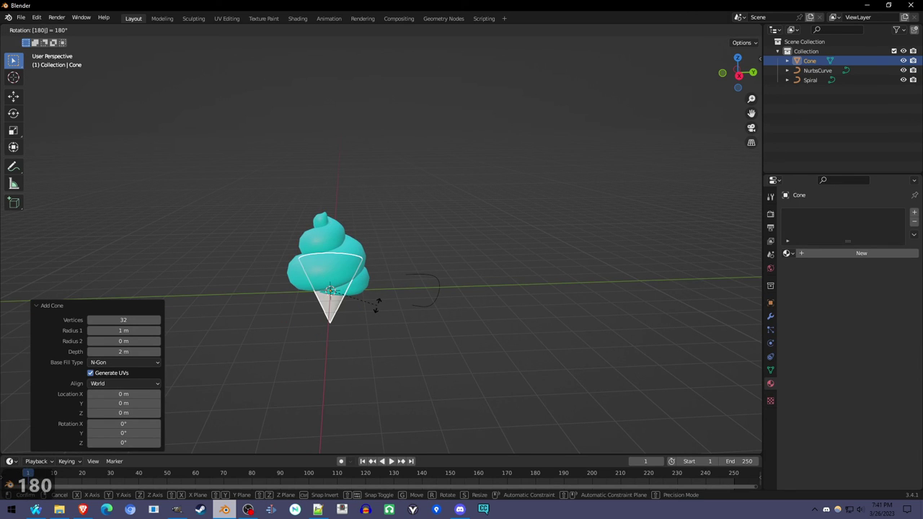
key(Return)
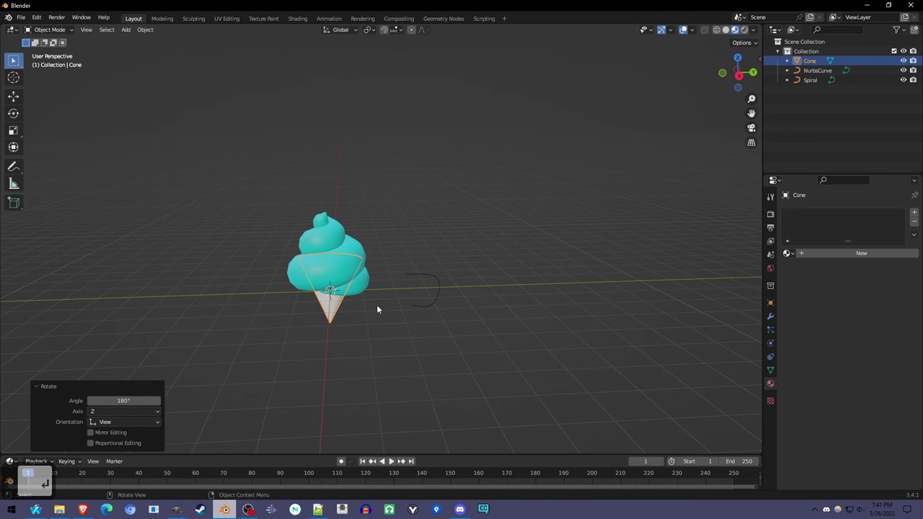
Move the cone down beneath the spiral and rotate it about 17.1° around the view axis
middle_drag(347, 309, 351, 220)
key(g)
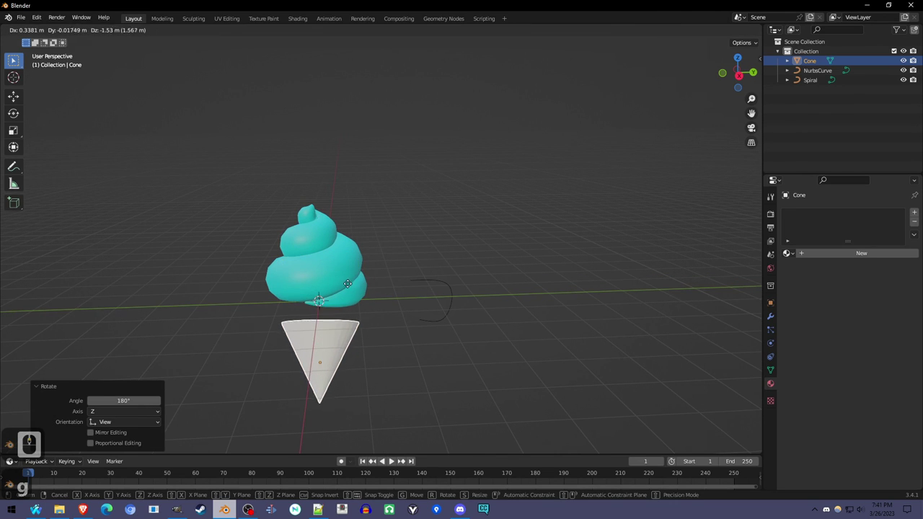
click(347, 267)
middle_drag(347, 266, 520, 303)
key(r)
click(537, 345)
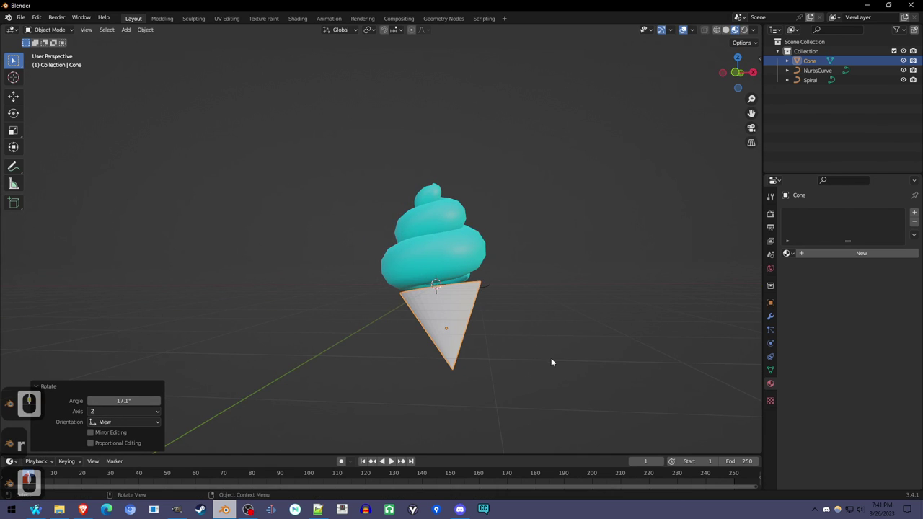
Delete the tilted cone
key(x)
click(476, 316)
right_click(436, 292)
Add a new cone with the default 1 m radius and 2 m depth, and rotate it 180° around the global X axis
click(126, 30)
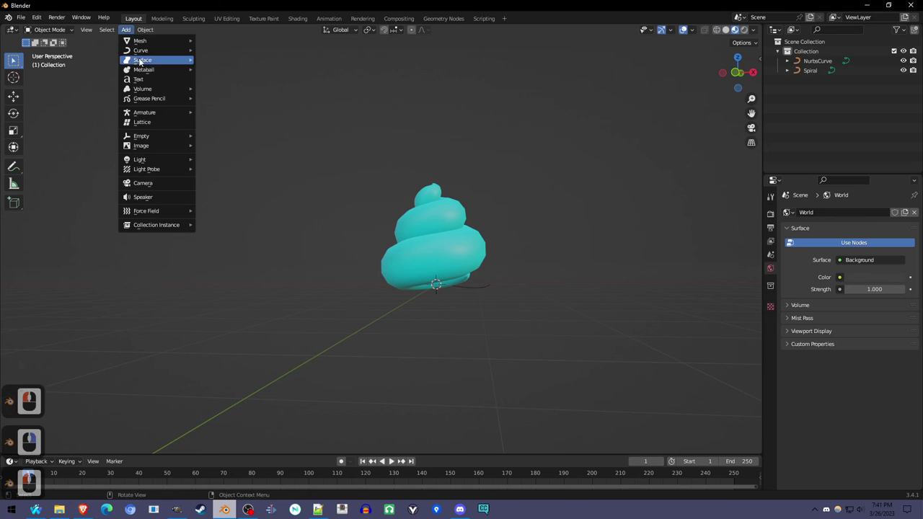
click(140, 40)
click(250, 98)
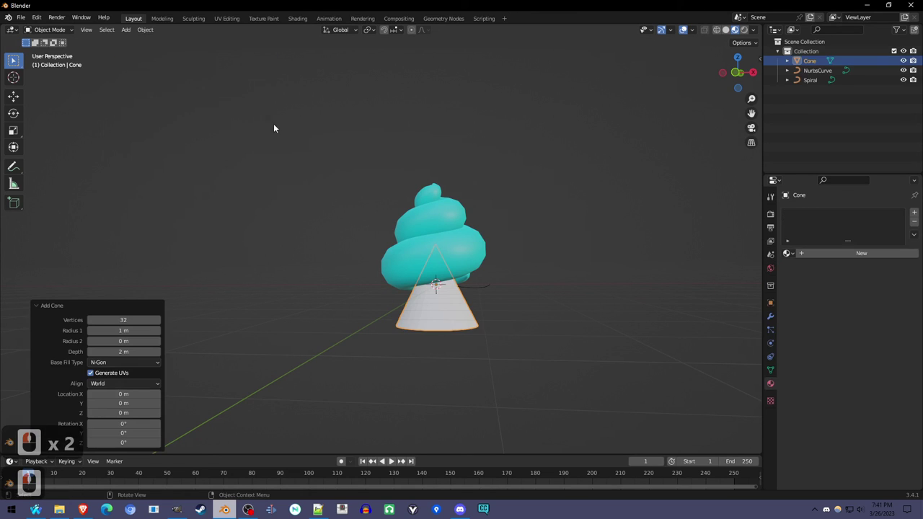
key(r)
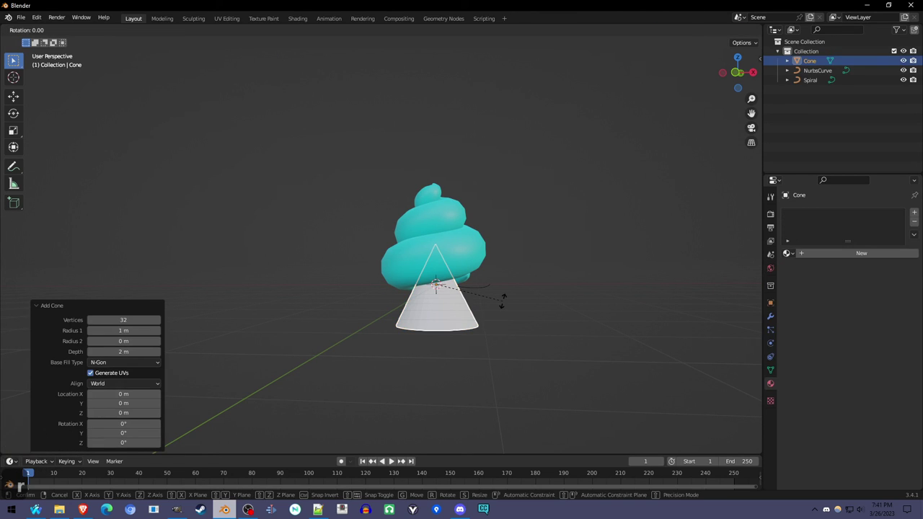
key(x)
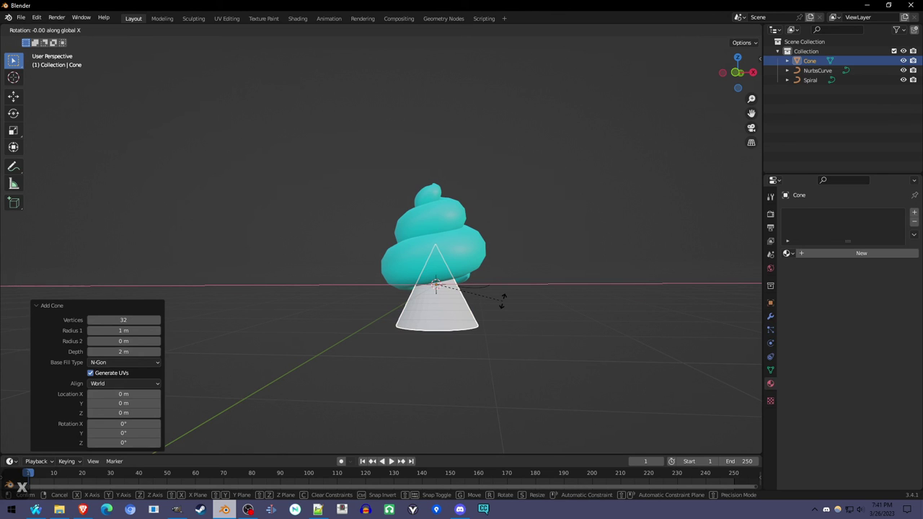
text(180)
key(Return)
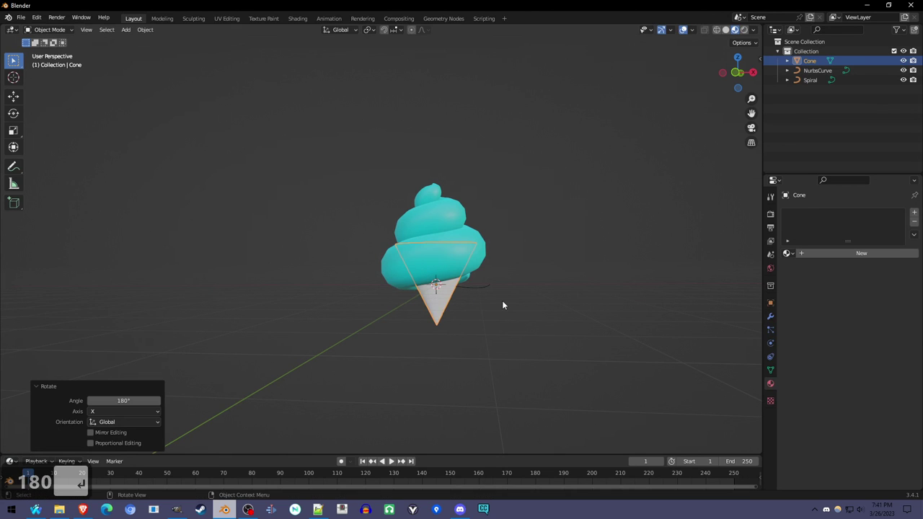
Move the cone about 0.79 m down along the global Z axis so it sits beneath the spiral
middle_drag(489, 315, 438, 327)
key(g)
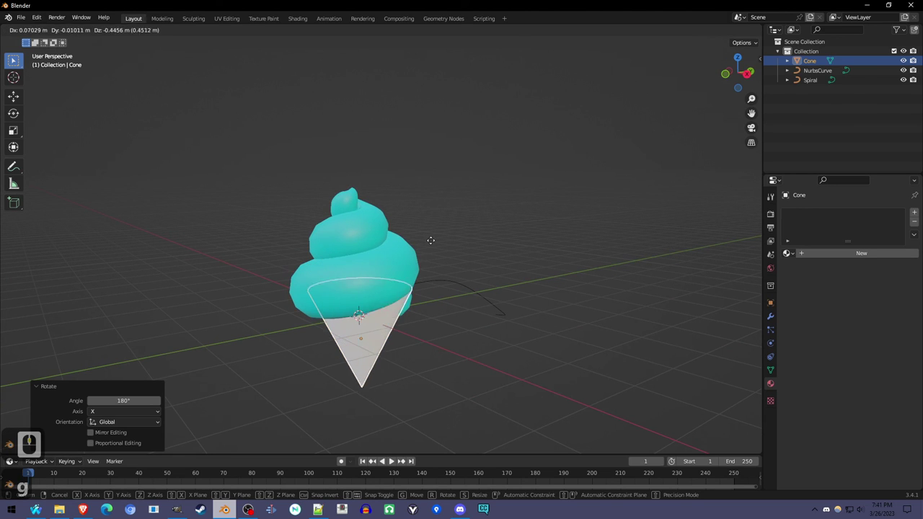
key(z)
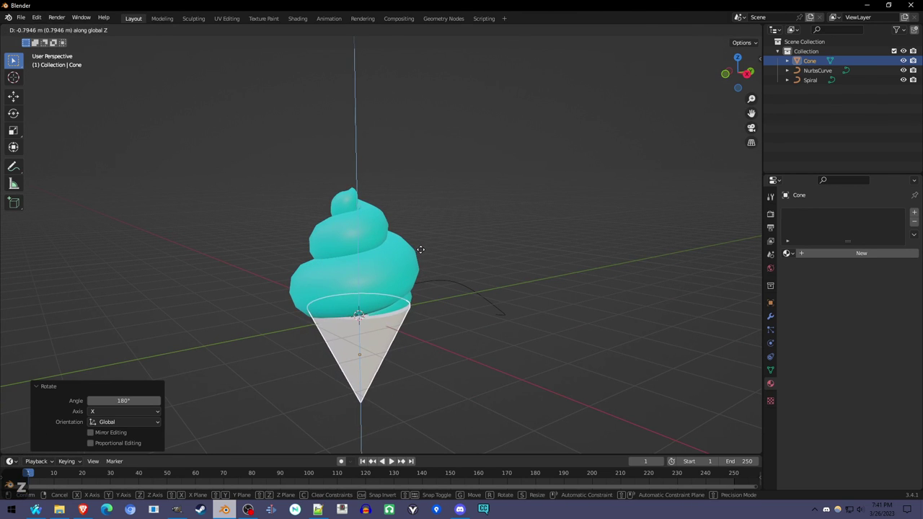
click(420, 250)
Fine-tune the cone's height along the global Z axis so its rim meets the spiral's bottom
middle_drag(443, 298, 359, 305)
scroll(397, 292, up, 4)
key(g)
key(z)
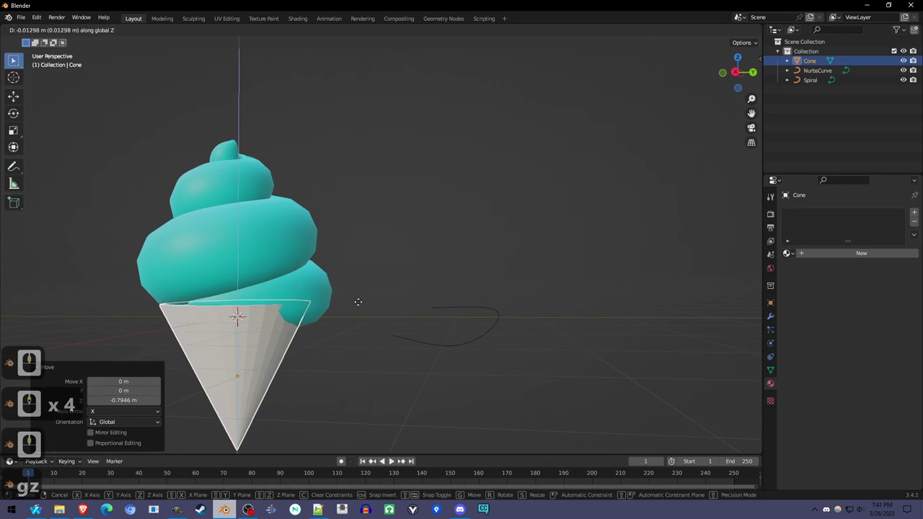
click(332, 312)
key(g)
key(z)
click(332, 310)
Edit the spiral and proportionally move a point on its lowest coil inward and up onto the cone's rim
click(329, 313)
key(Tab)
click(318, 302)
key(g)
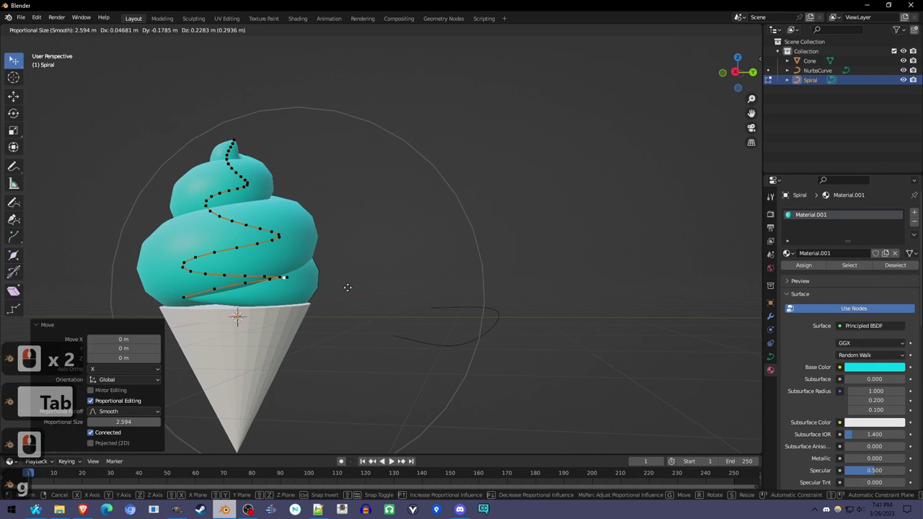
click(350, 292)
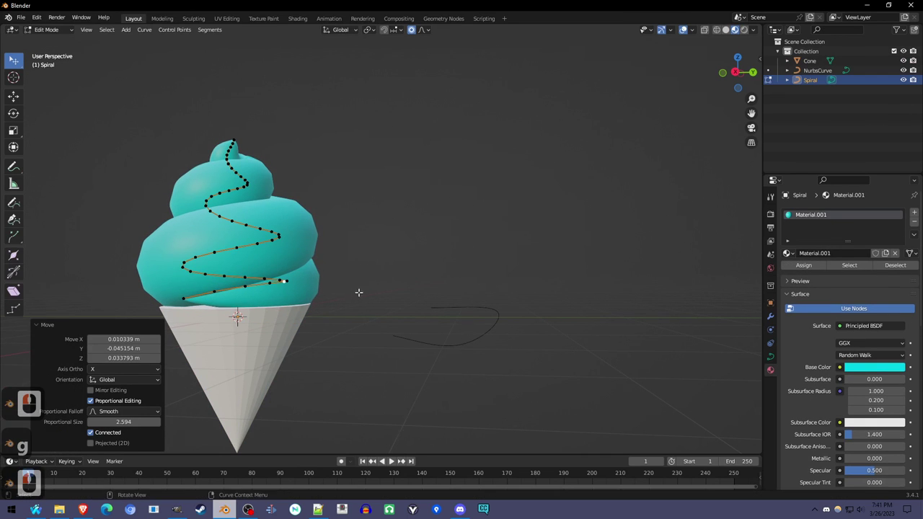
Move the selected lowest-coil point about 0.23 m in X, 0.12 m in Y and 0.07 m in Z, and return to Object Mode
scroll(357, 296, down, 3)
middle_drag(358, 297, 479, 305)
key(g)
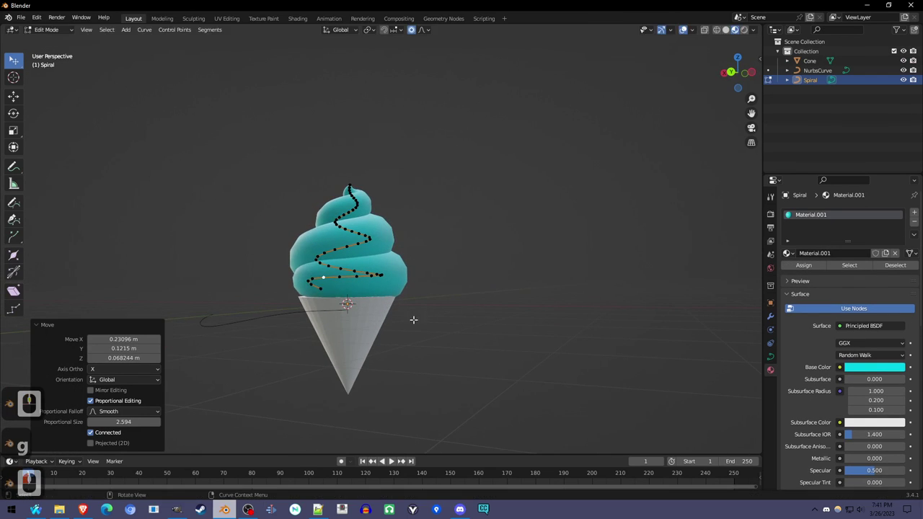
click(413, 319)
scroll(413, 320, down, 2)
scroll(412, 320, down, 1)
middle_drag(412, 320, 484, 368)
key(Tab)
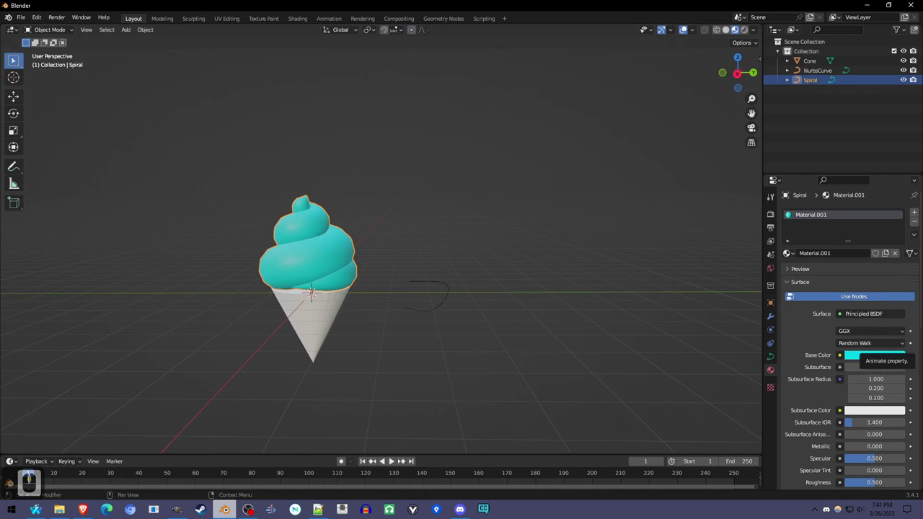